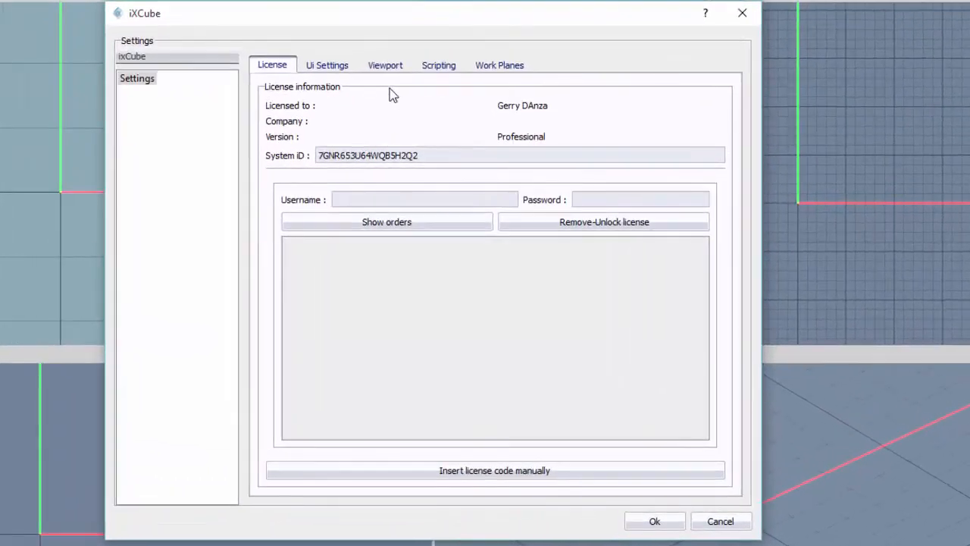
# Set the startup interface to Intermediate, keeping English as language and XP Silver as UI style, and apply the settings.
pyautogui.click(339, 68)
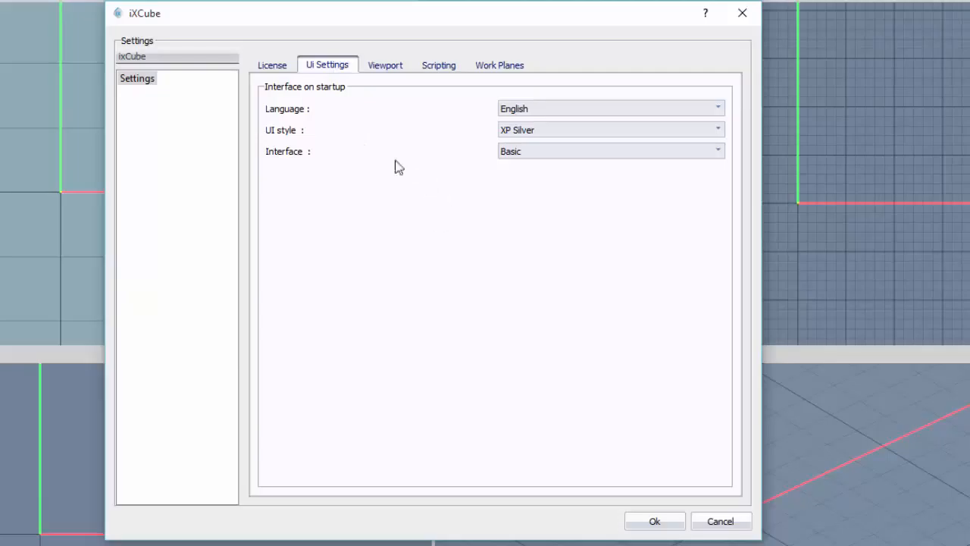
pyautogui.click(591, 111)
pyautogui.click(590, 114)
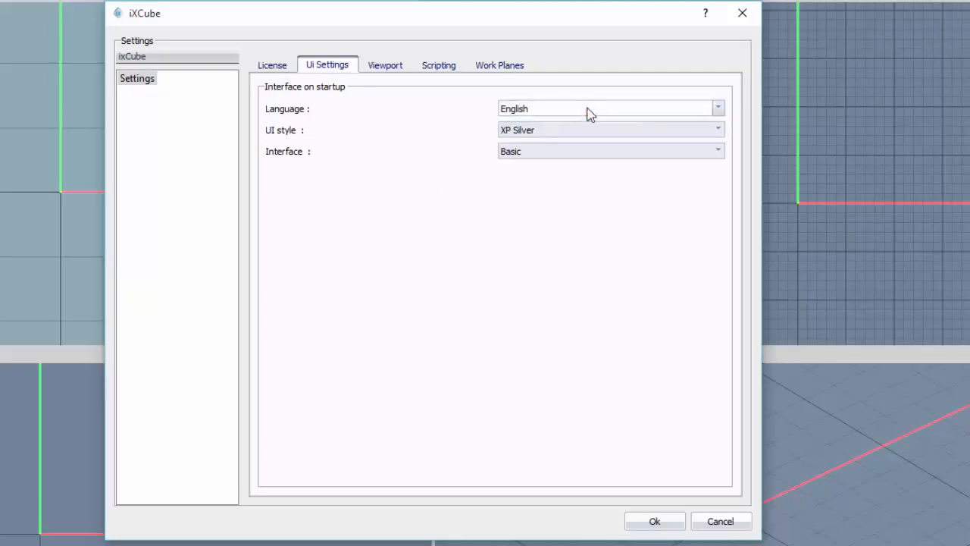
pyautogui.click(551, 112)
pyautogui.click(519, 114)
pyautogui.click(539, 134)
pyautogui.click(540, 136)
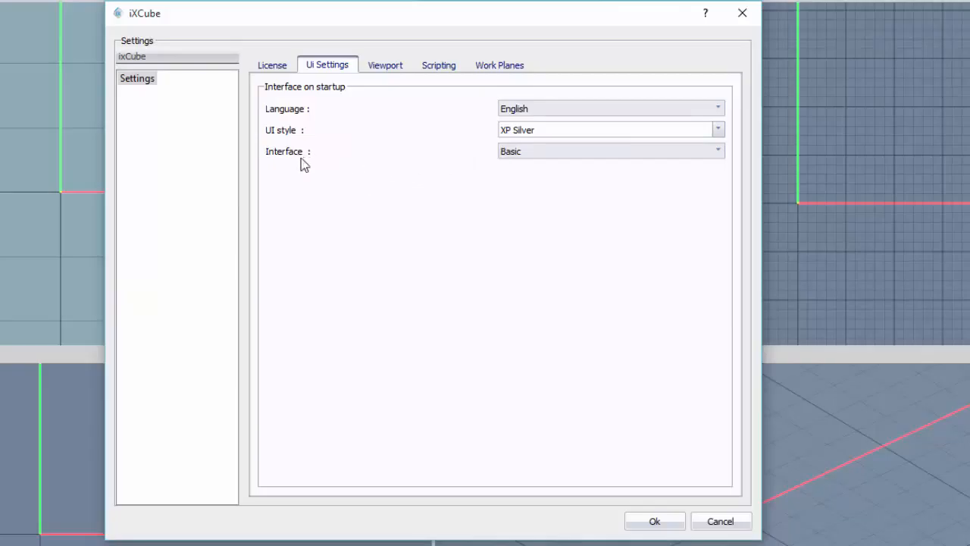
pyautogui.click(529, 156)
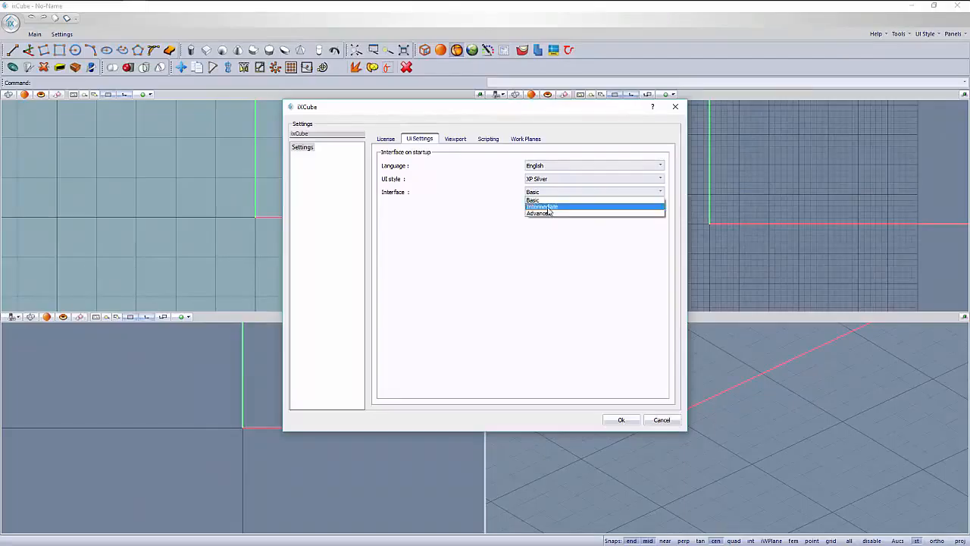
pyautogui.click(542, 206)
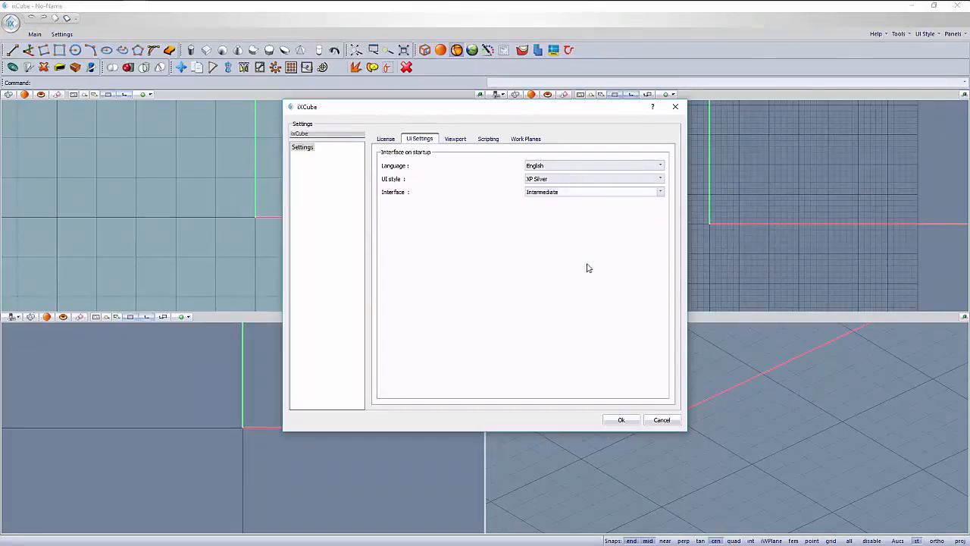
pyautogui.click(621, 420)
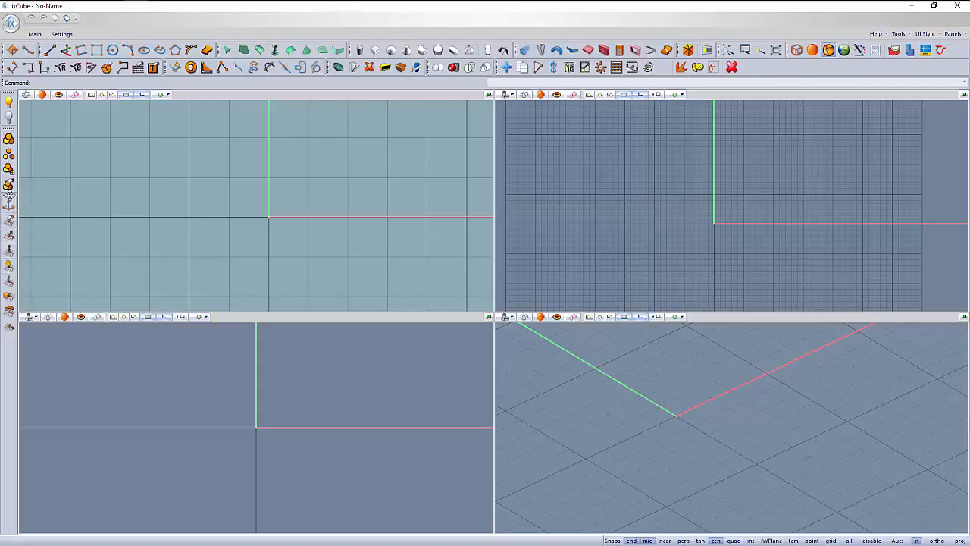
# Float the UCS tools over the drawing area and maximize the perspective viewport.
pyautogui.moveTo(8, 196); pyautogui.dragTo(116, 135)
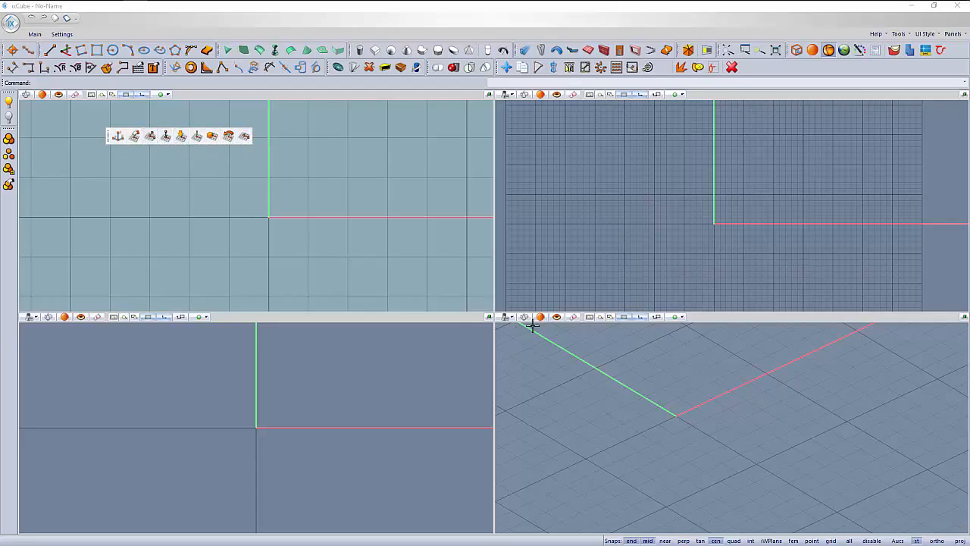
pyautogui.scroll(-2, 607, 431)
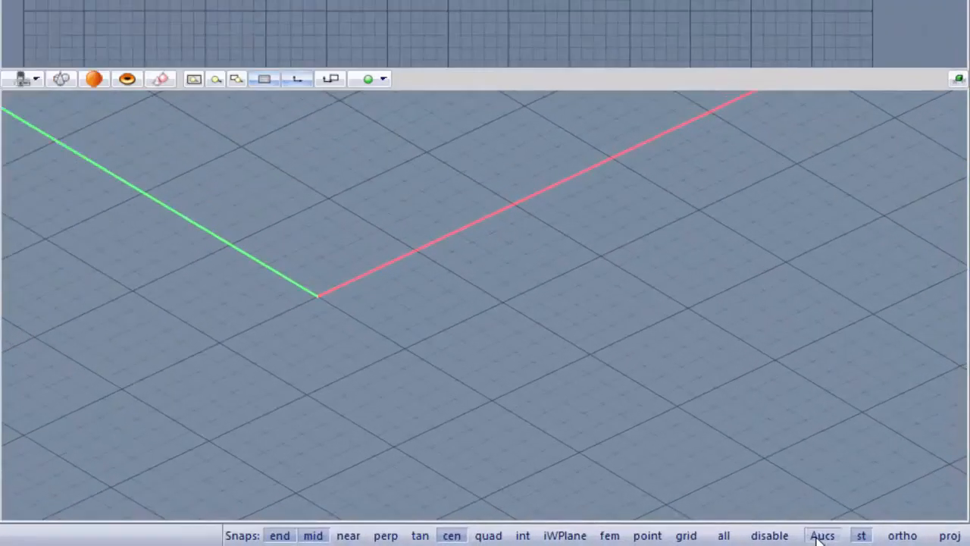
pyautogui.click(896, 540)
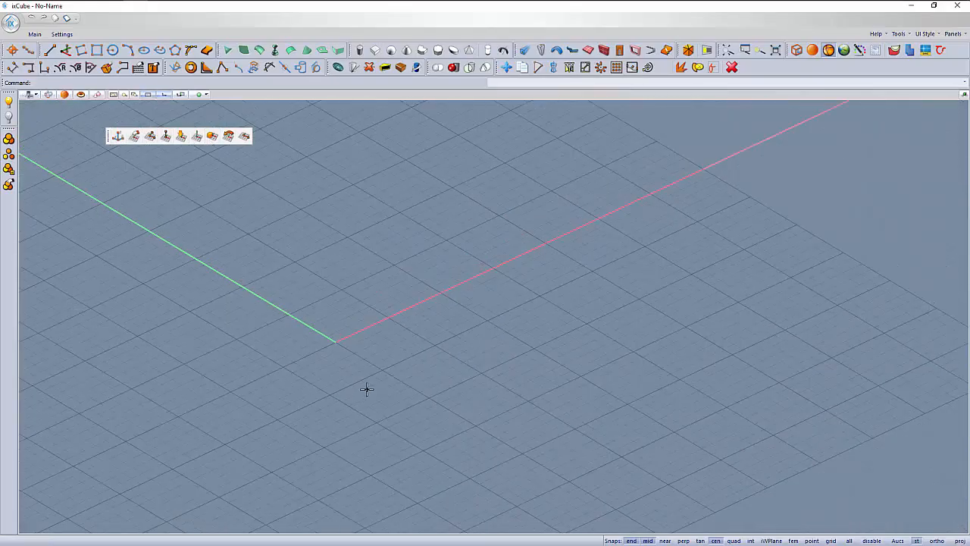
# Move the UCS to a free point on the grid behind its current origin.
pyautogui.scroll(-1, 406, 403)
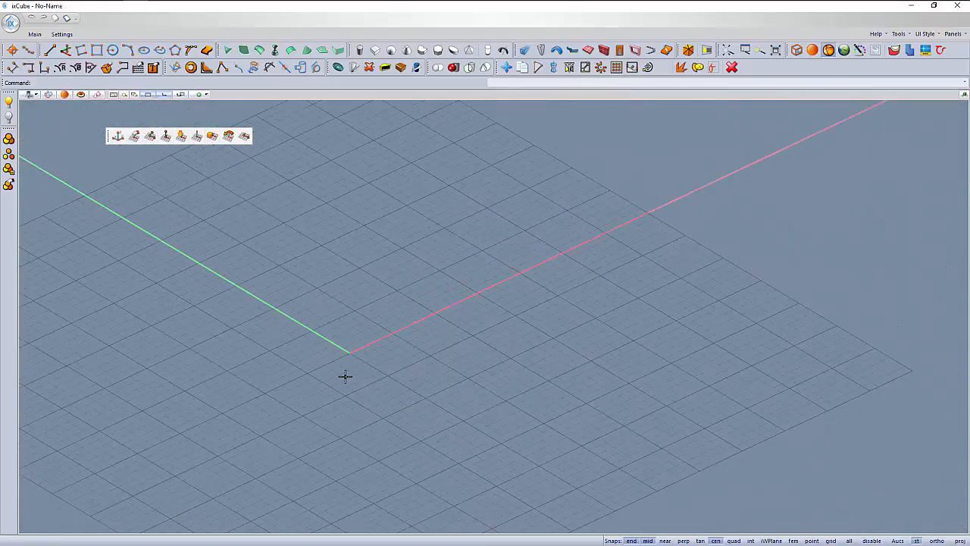
pyautogui.scroll(1, 344, 375)
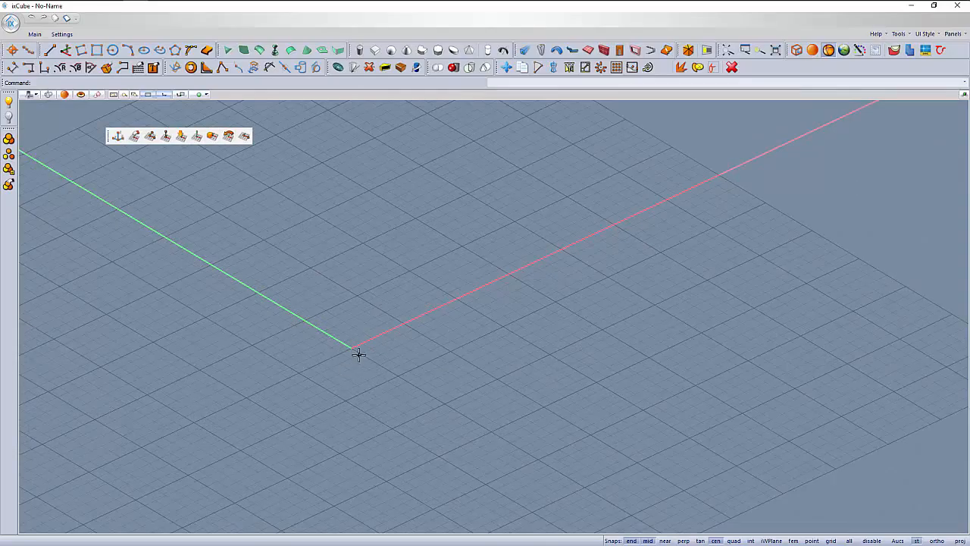
pyautogui.scroll(1, 351, 347)
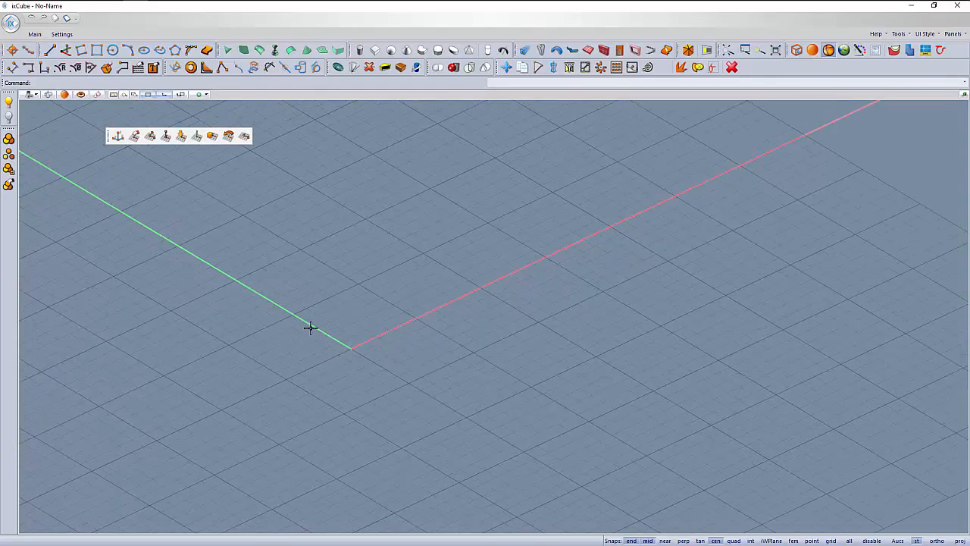
pyautogui.scroll(3, 352, 346)
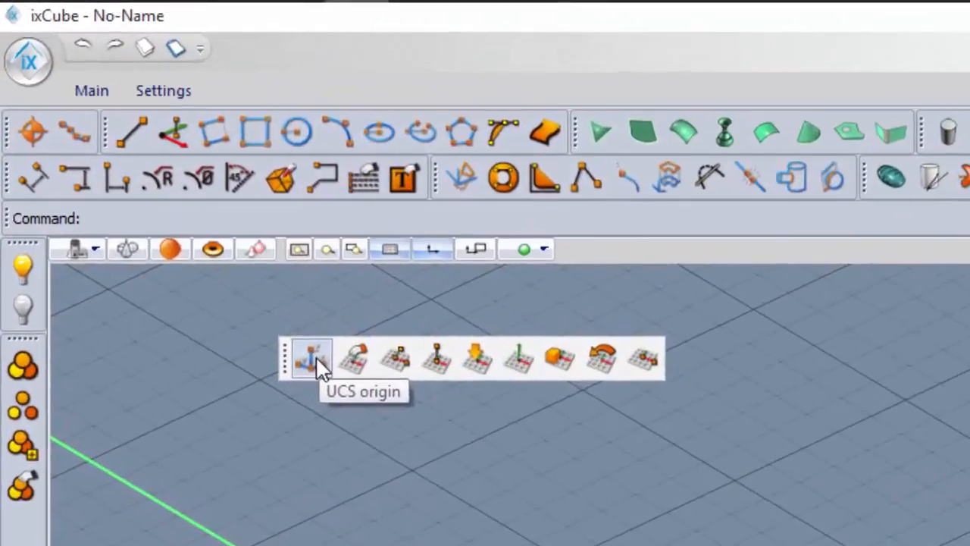
pyautogui.click(228, 265)
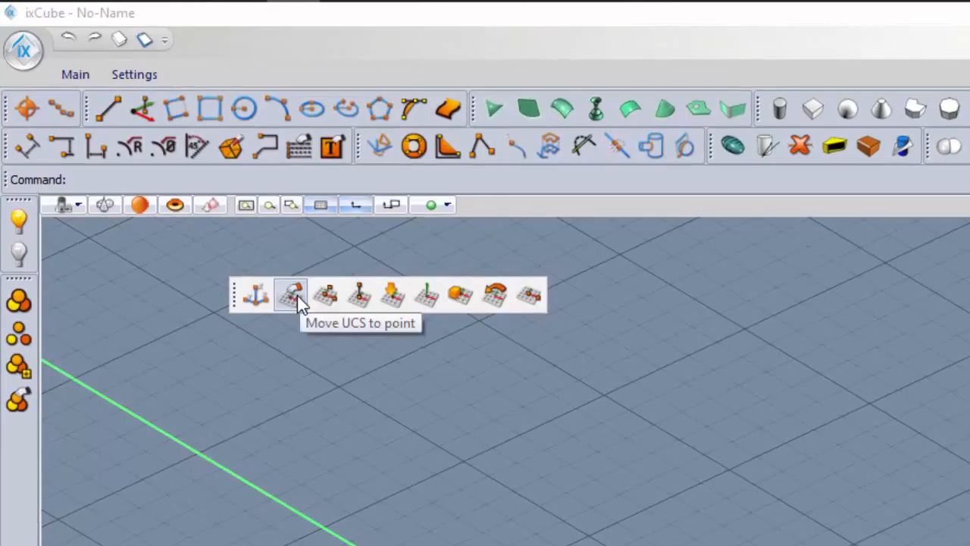
pyautogui.click(296, 297)
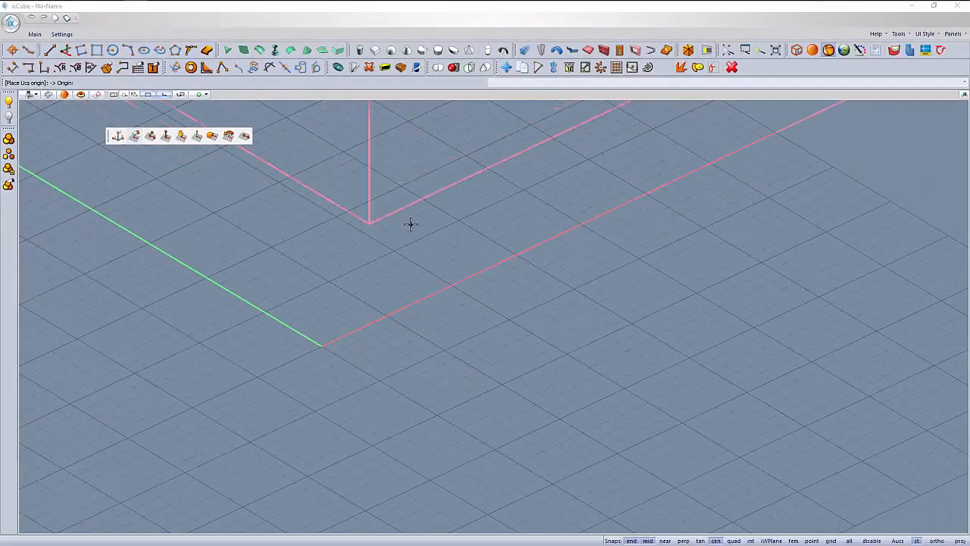
pyautogui.click(422, 222)
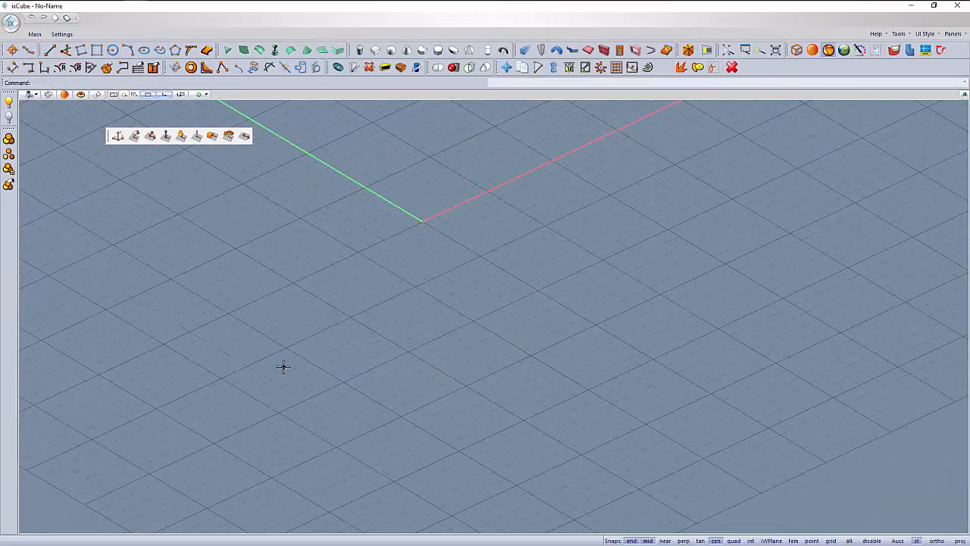
# Create a solid box by center and vertex, centered near the UCS origin, and raise its height freehand.
pyautogui.scroll(-2, 302, 365)
pyautogui.moveTo(303, 365); pyautogui.dragTo(296, 373, button='middle')
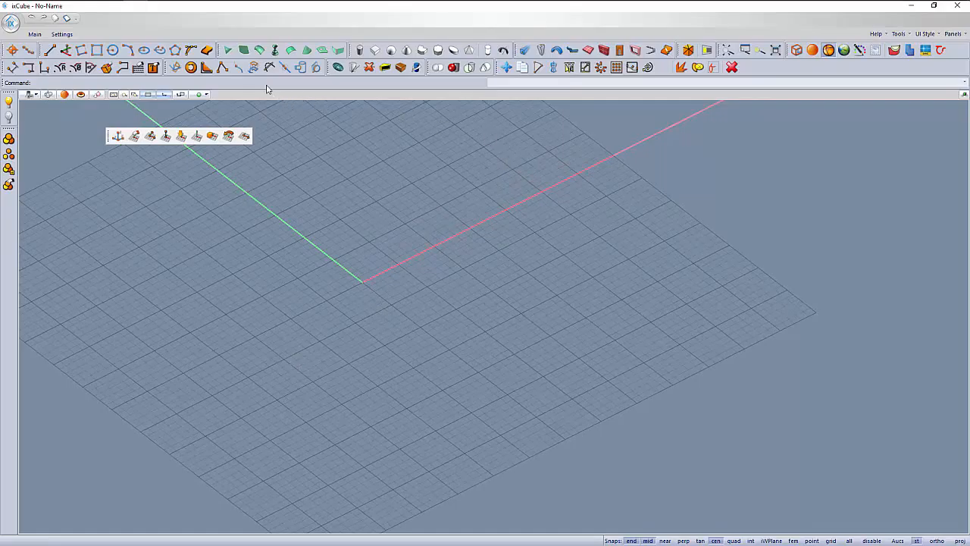
pyautogui.click(375, 49)
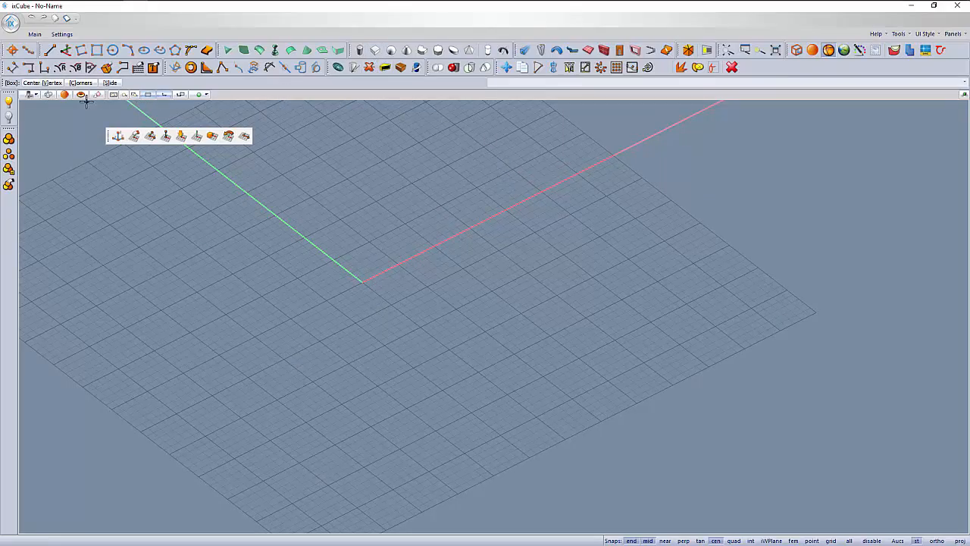
pyautogui.click(408, 244)
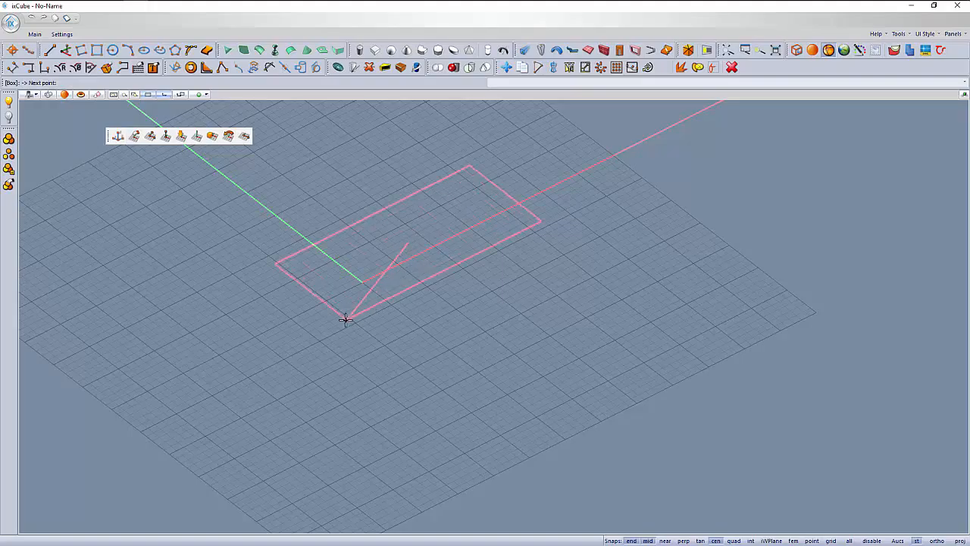
pyautogui.click(357, 306)
pyautogui.click(396, 152)
pyautogui.scroll(-3, 361, 271)
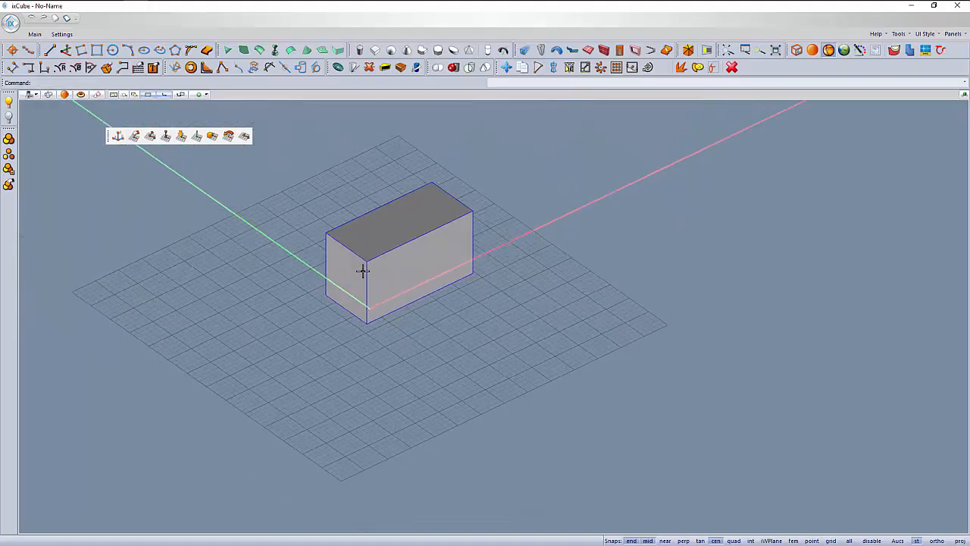
# Move the UCS to the upper corner of the box where the long back edge meets the short end face.
pyautogui.scroll(2, 371, 262)
pyautogui.scroll(2, 372, 261)
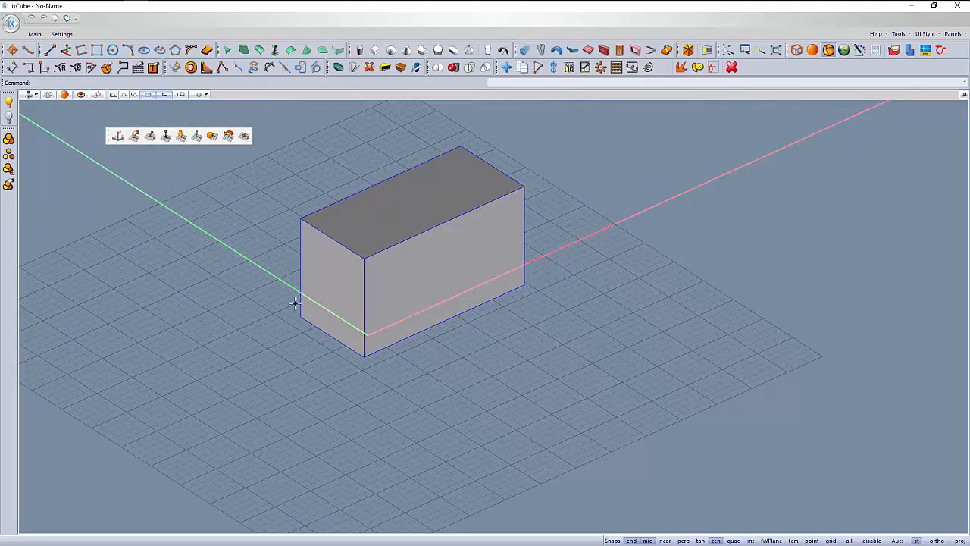
pyautogui.scroll(1, 313, 315)
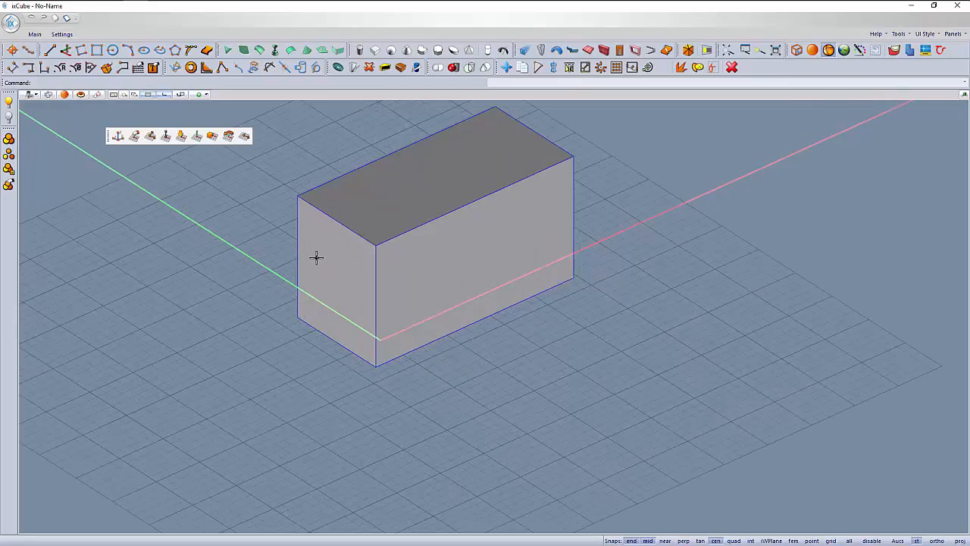
pyautogui.click(135, 136)
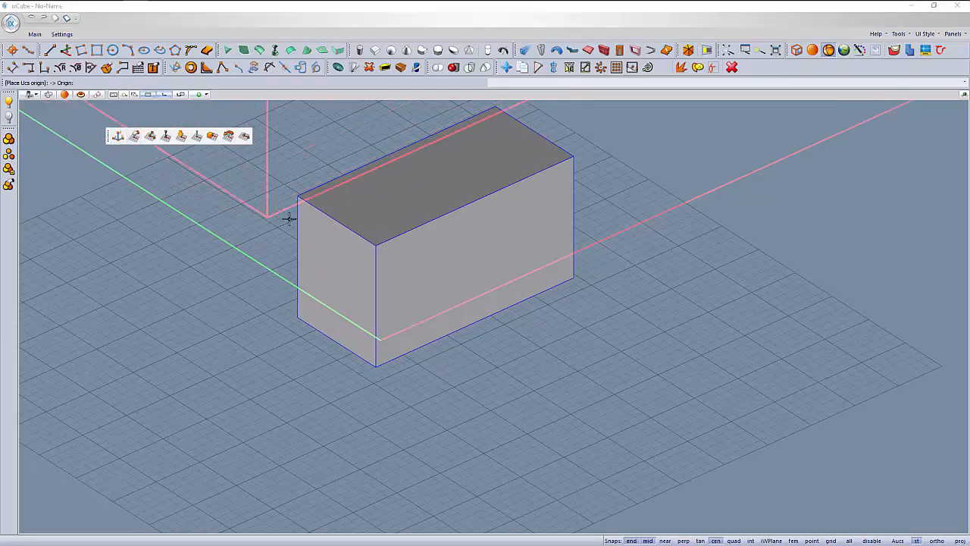
pyautogui.click(298, 196)
# Draw a center-radius circle freehand on the raised work plane, beside the short end of the box.
pyautogui.scroll(-2, 355, 323)
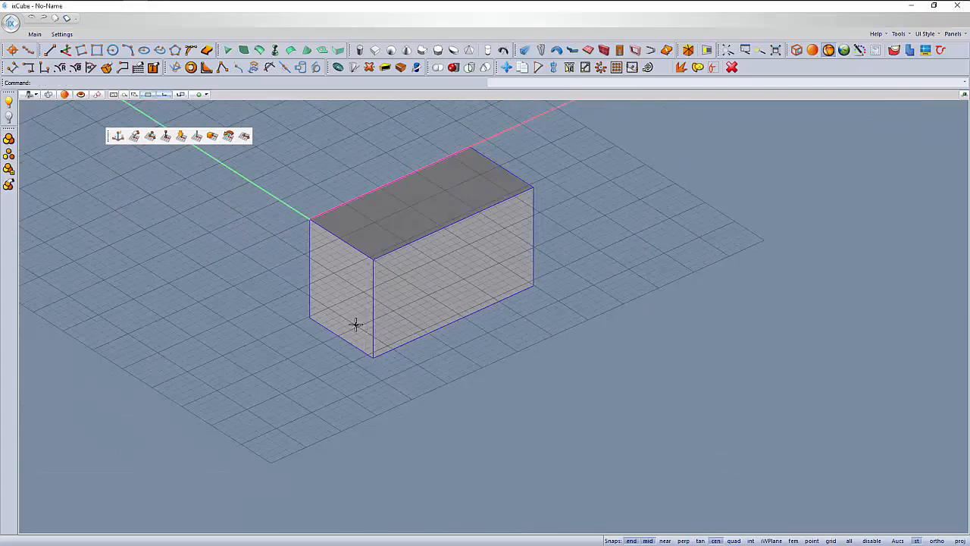
pyautogui.moveTo(356, 323)
pyautogui.mouseDown(button='middle')
pyautogui.moveTo(388, 278)
pyautogui.moveTo(314, 288)
pyautogui.moveTo(364, 298)
pyautogui.moveTo(362, 316)
pyautogui.mouseUp(button='middle')
pyautogui.scroll(2, 249, 267)
pyautogui.scroll(-2, 327, 270)
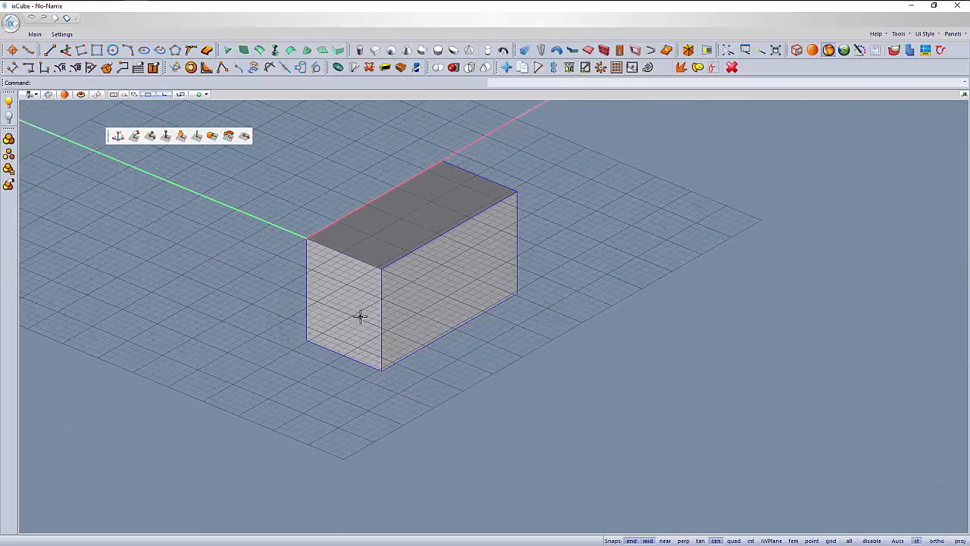
pyautogui.scroll(2, 350, 247)
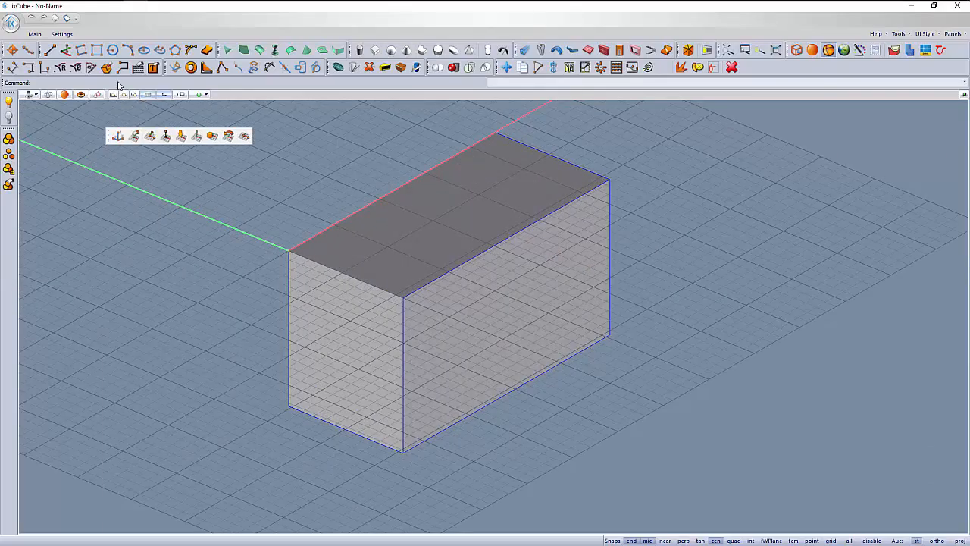
pyautogui.click(113, 50)
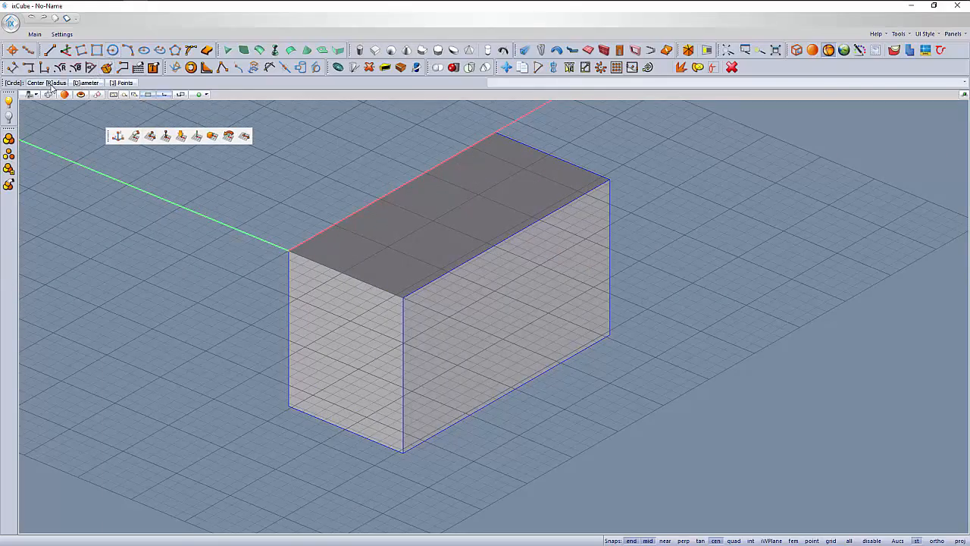
pyautogui.click(151, 228)
pyautogui.click(219, 234)
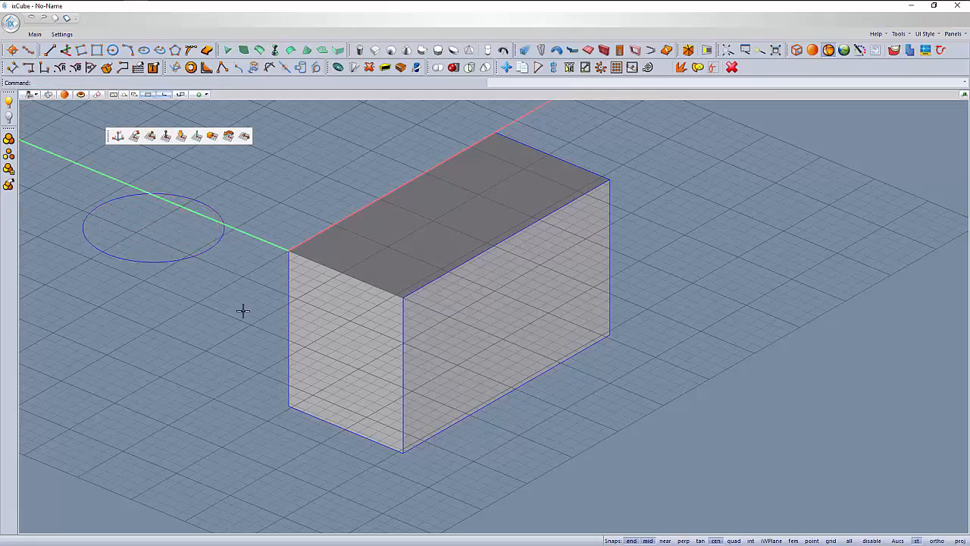
# Draw a diagonal line across the box's upper face from the UCS origin corner to the opposite corner.
pyautogui.moveTo(242, 310)
pyautogui.mouseDown(button='middle')
pyautogui.moveTo(244, 288)
pyautogui.moveTo(247, 323)
pyautogui.mouseUp(button='middle')
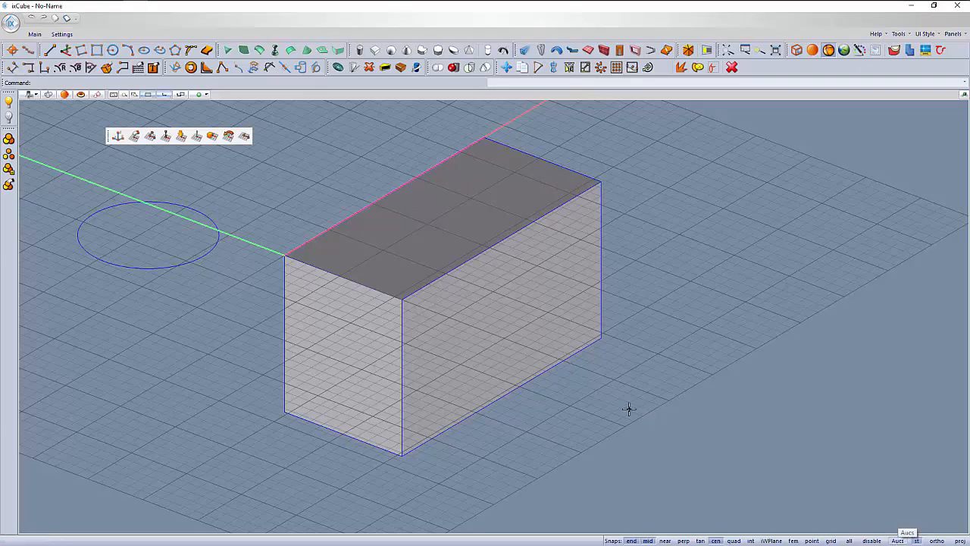
pyautogui.click(49, 50)
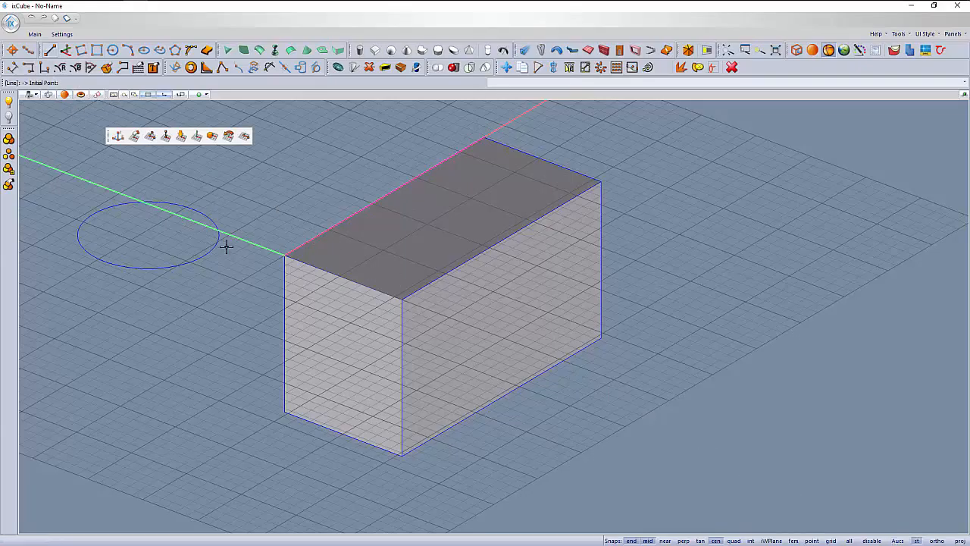
pyautogui.click(285, 256)
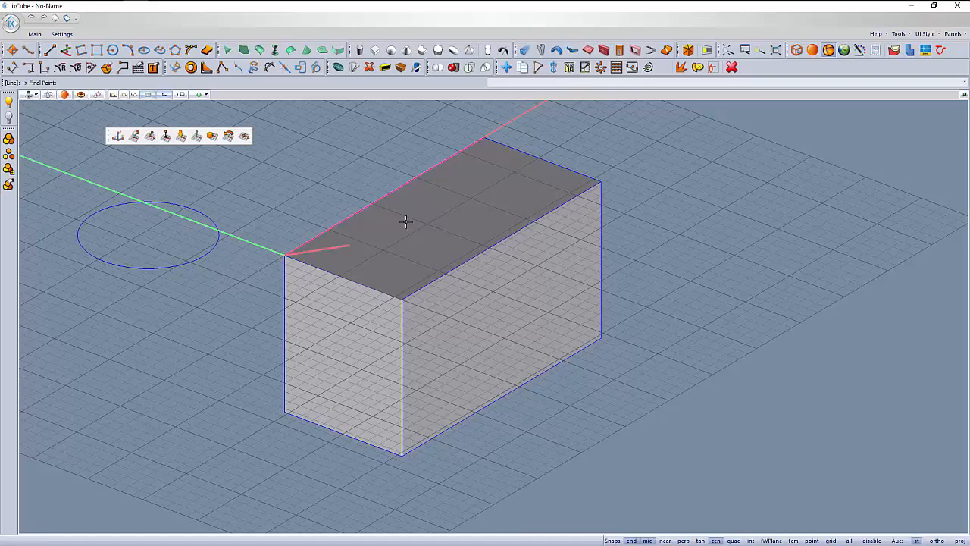
pyautogui.click(601, 182)
# Draw a second line freehand on the work plane between the circle and the box's short end.
pyautogui.press('Return')
pyautogui.click(124, 303)
pyautogui.click(256, 409)
# In the top view of the four-viewport layout, draw a line from the free end of the freehand line past the Y axis.
pyautogui.moveTo(212, 399)
pyautogui.mouseDown(button='middle')
pyautogui.moveTo(225, 366)
pyautogui.moveTo(222, 397)
pyautogui.mouseUp(button='middle')
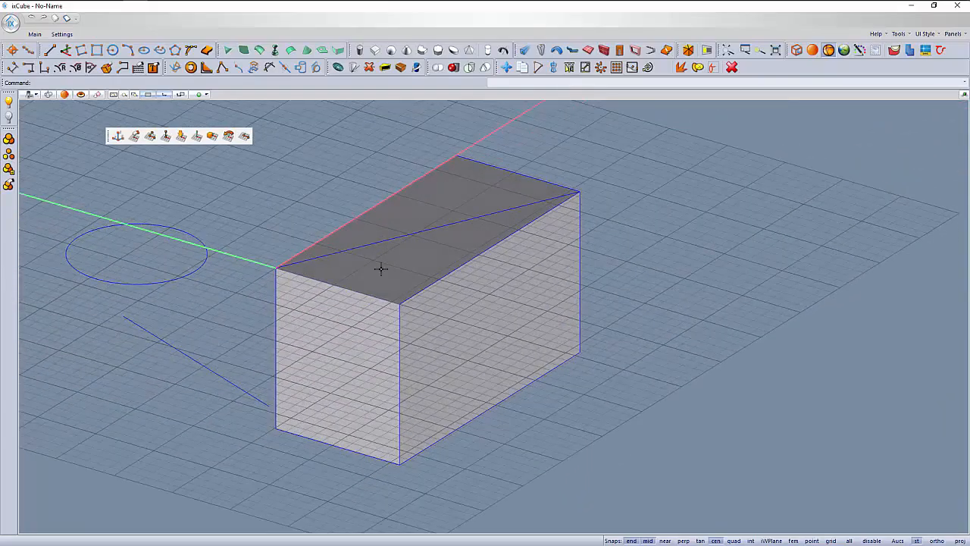
pyautogui.click(965, 96)
pyautogui.scroll(-3, 232, 232)
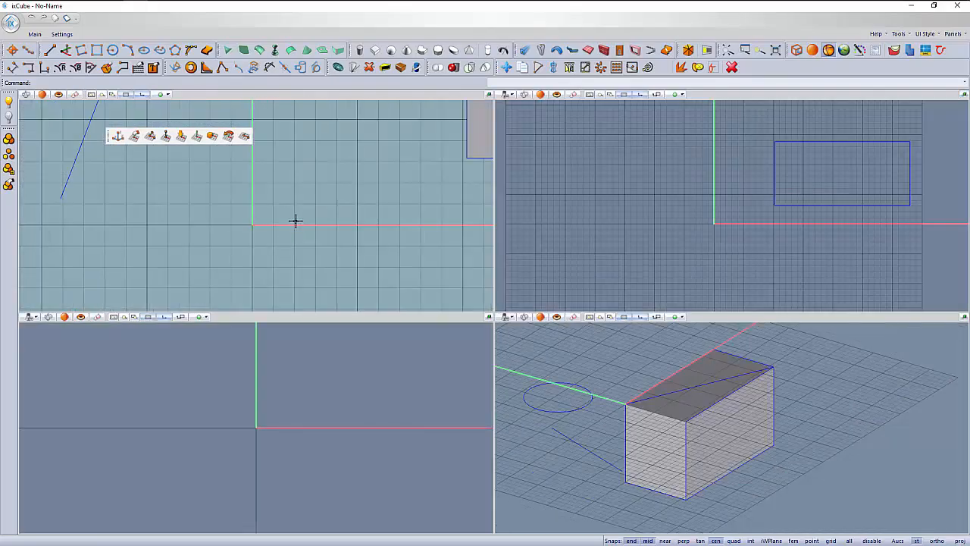
pyautogui.scroll(2, 232, 269)
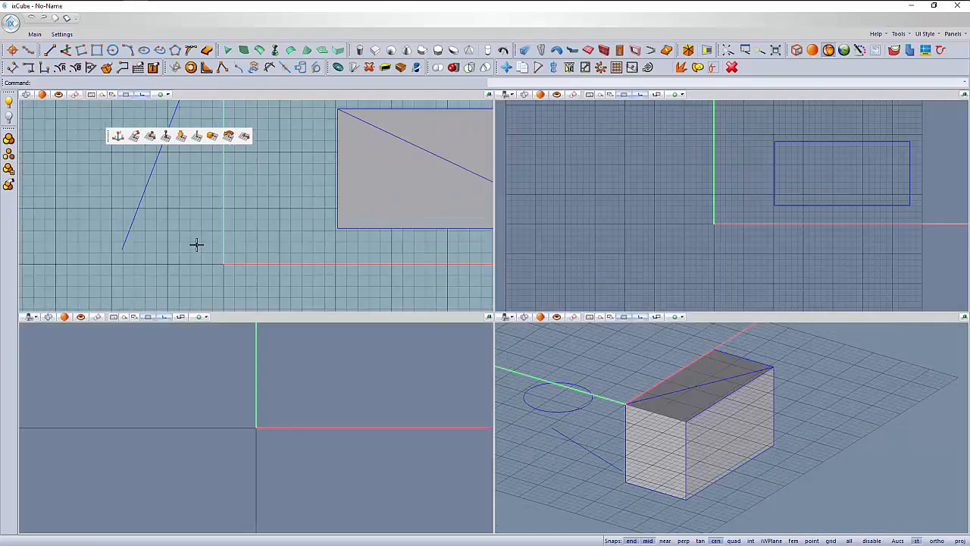
pyautogui.scroll(1, 199, 244)
pyautogui.click(50, 50)
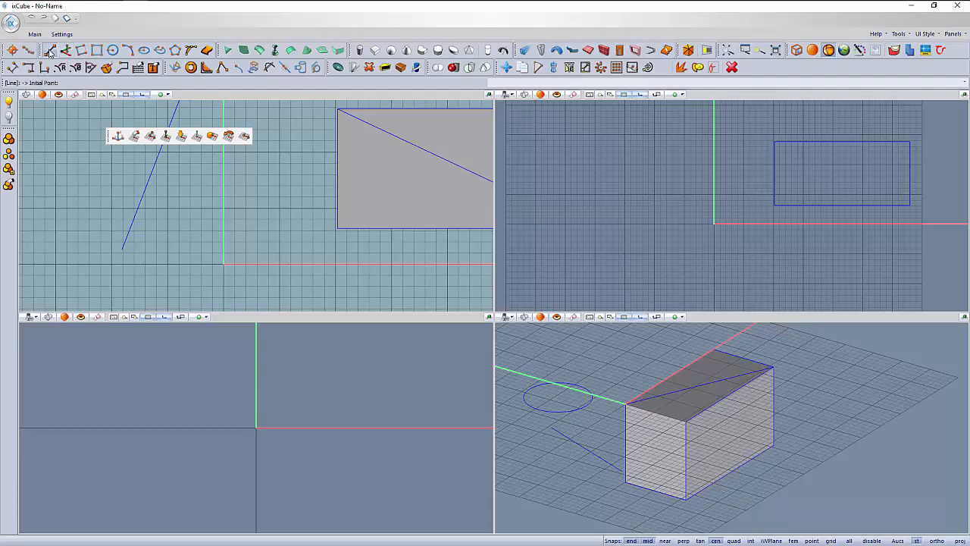
pyautogui.click(122, 250)
pyautogui.click(322, 271)
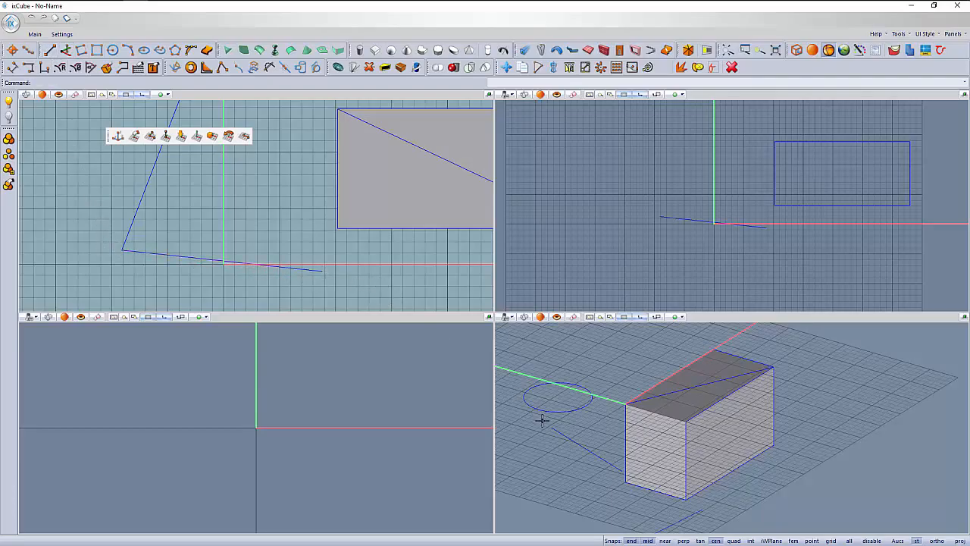
pyautogui.moveTo(569, 437); pyautogui.dragTo(623, 495, button='middle')
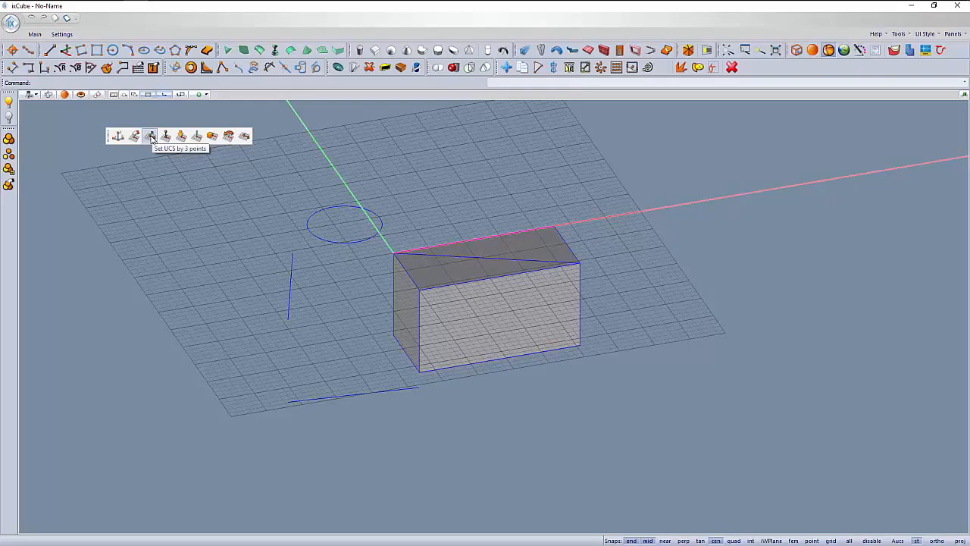
# Set the UCS by 3 points: origin at the box's lower front corner, X along the lower long edge, Y through the end face's opposite upper corner.
pyautogui.click(151, 137)
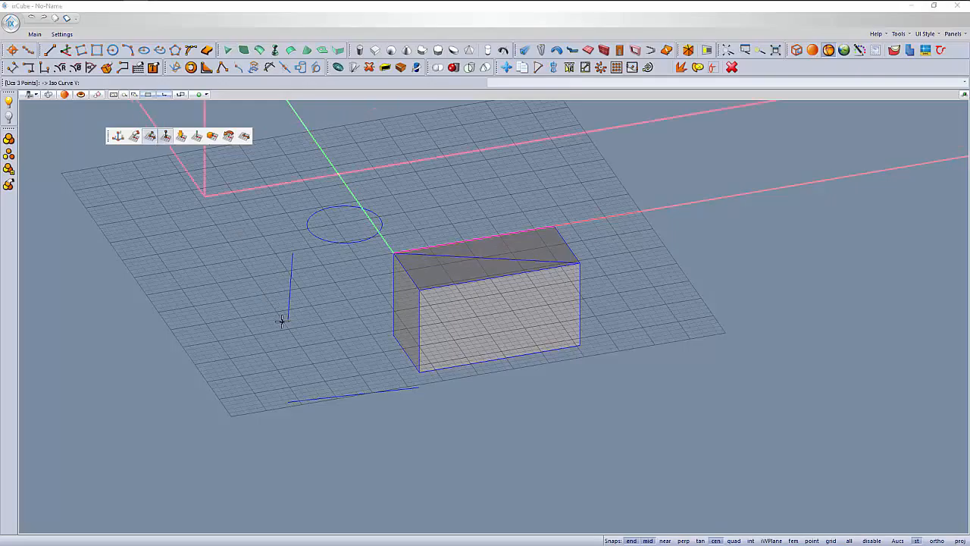
pyautogui.scroll(4, 403, 386)
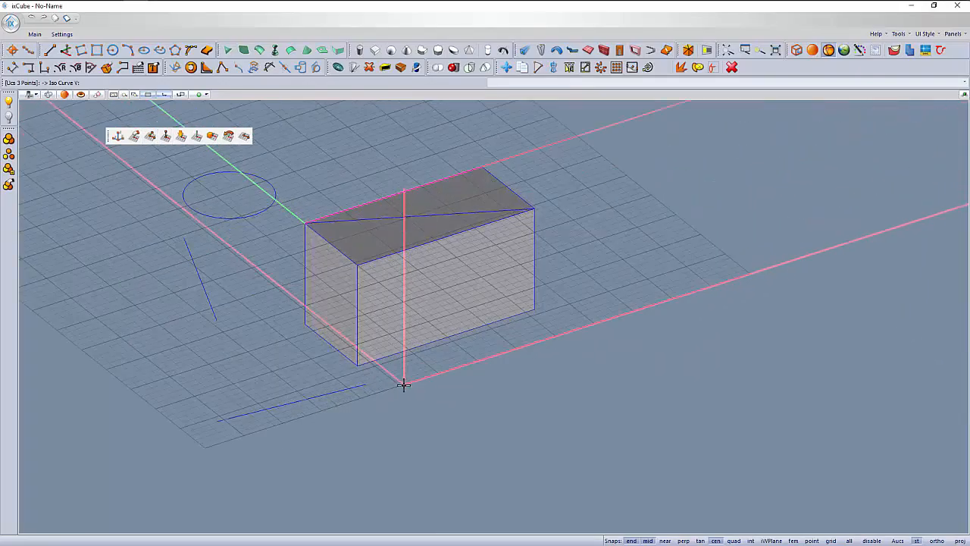
pyautogui.click(347, 361)
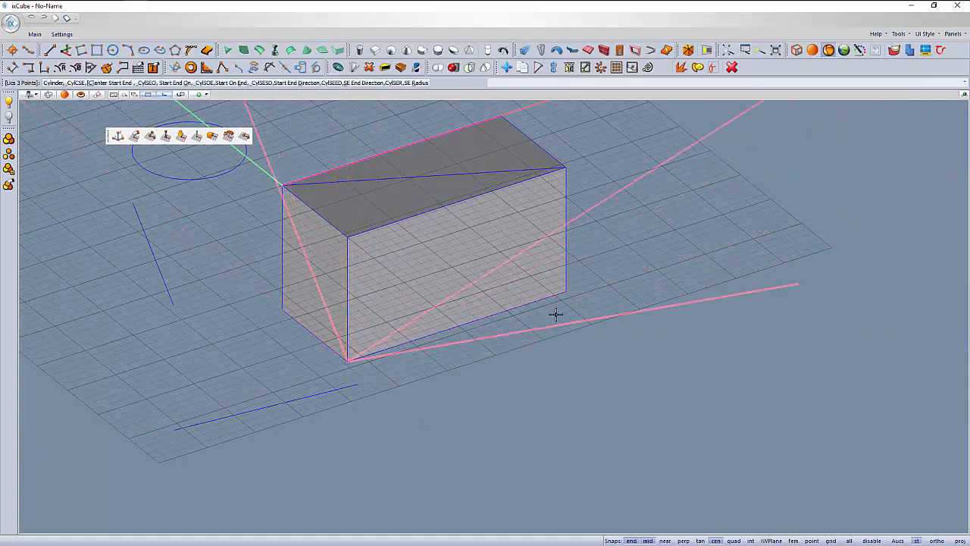
pyautogui.click(565, 292)
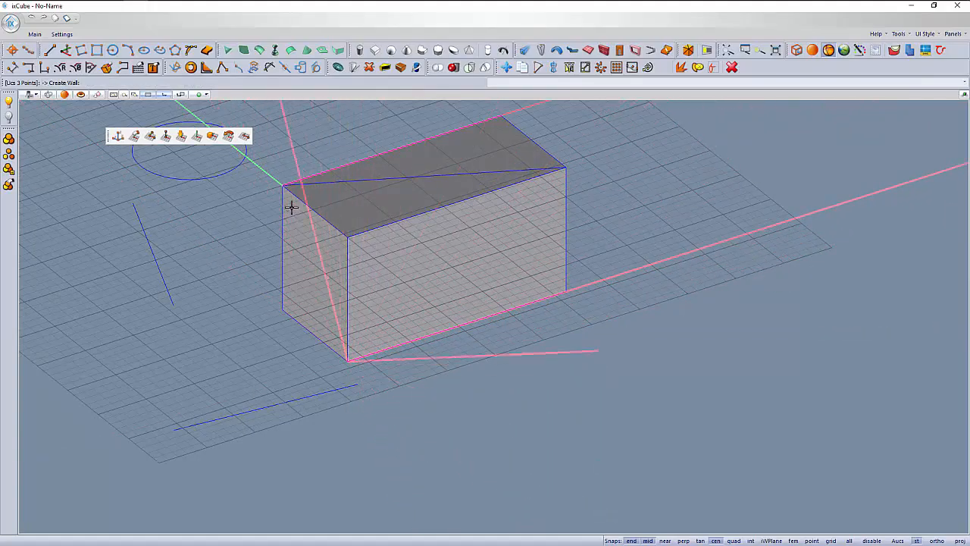
pyautogui.click(282, 185)
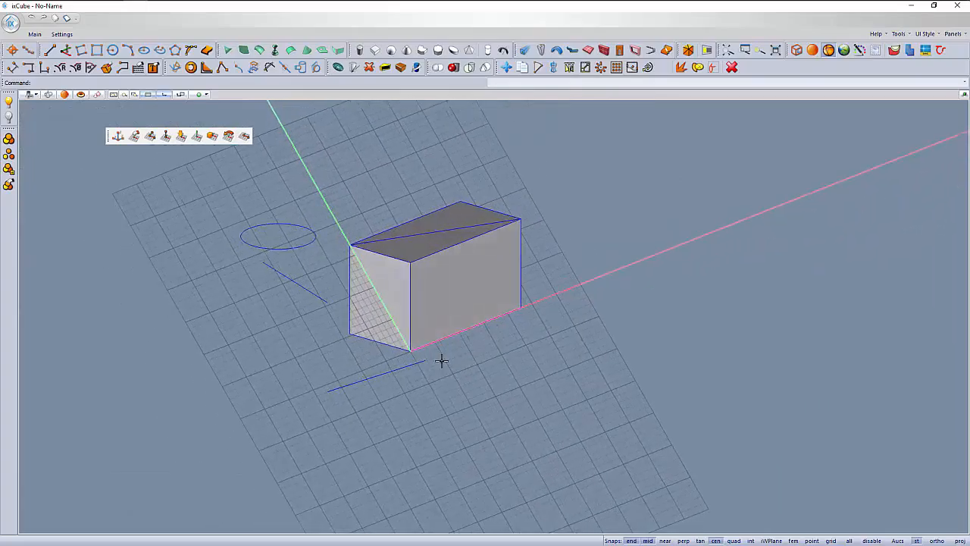
# Draw a circle freehand on the tilted work plane, beside the box.
pyautogui.moveTo(258, 360); pyautogui.dragTo(245, 355, button='middle')
pyautogui.scroll(-3, 389, 409)
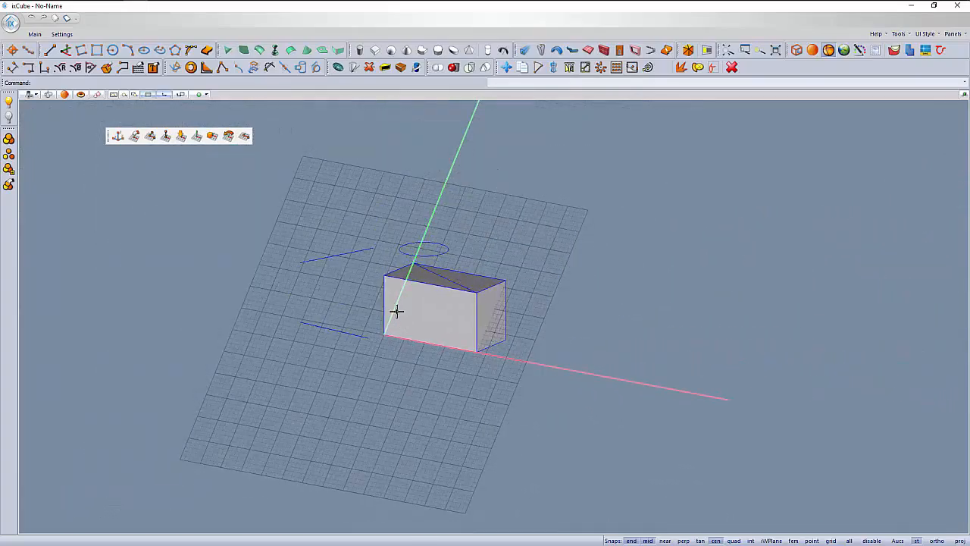
pyautogui.scroll(3, 396, 312)
pyautogui.moveTo(346, 316); pyautogui.dragTo(334, 347, button='middle')
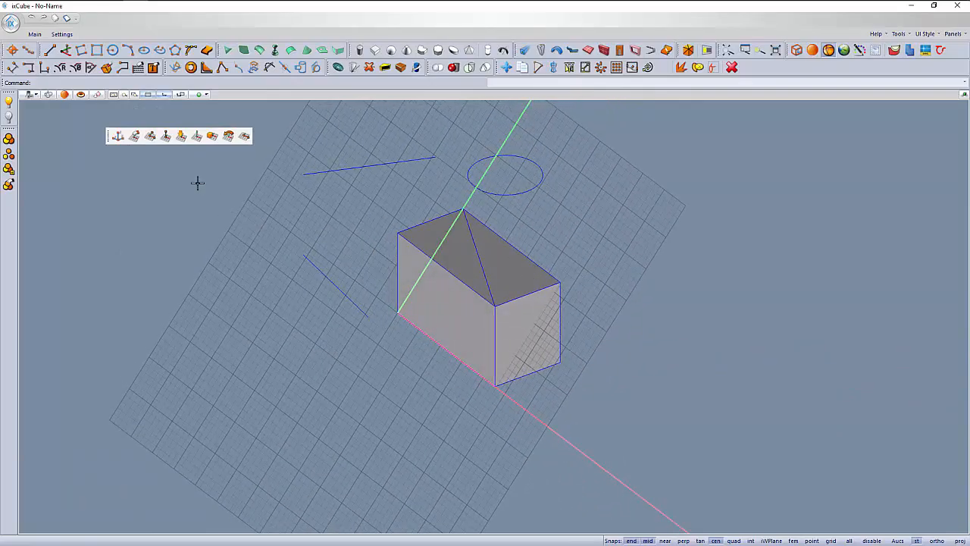
pyautogui.click(112, 49)
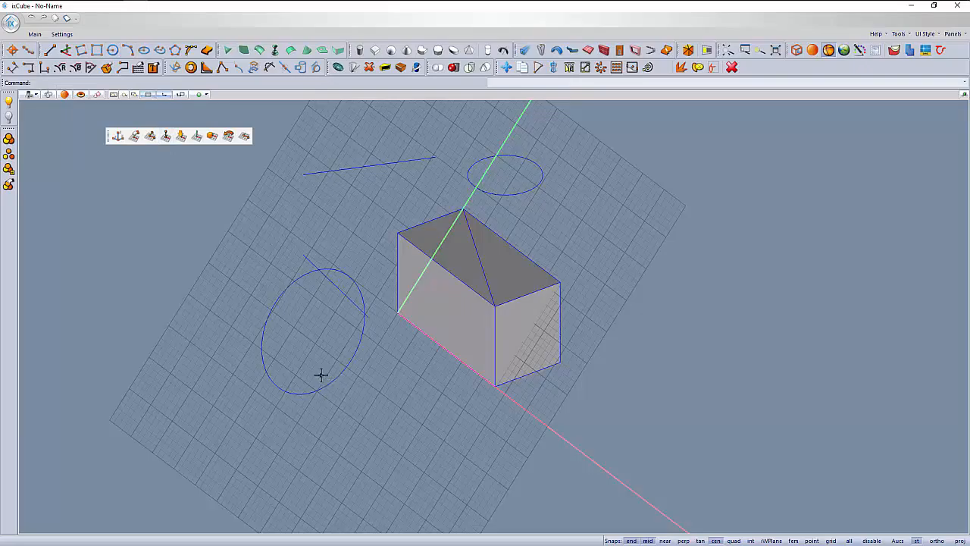
# Draw a rectangle freehand on the tilted work plane, between the large circle and the box's lower long edge.
pyautogui.moveTo(321, 375); pyautogui.dragTo(295, 373, button='middle')
pyautogui.click(97, 49)
pyautogui.click(104, 82)
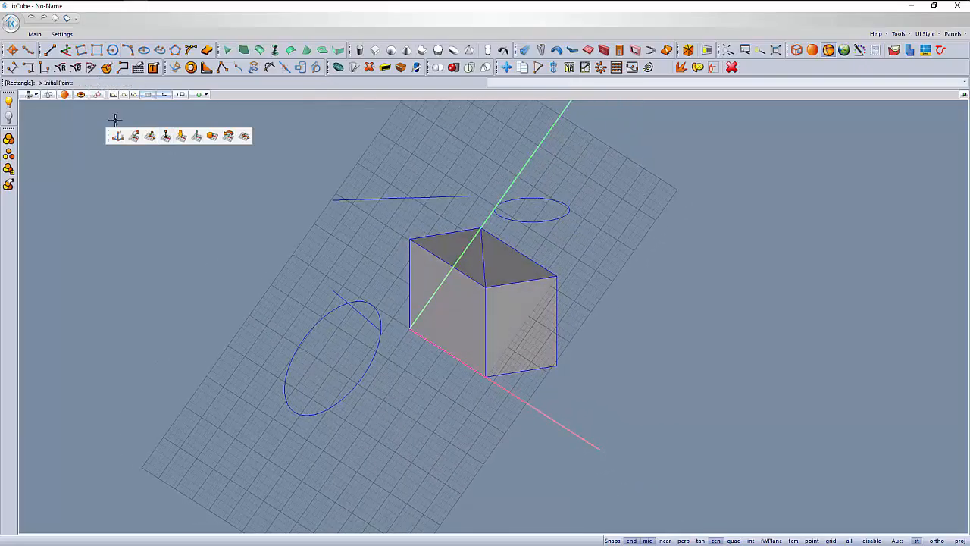
pyautogui.click(397, 365)
pyautogui.click(399, 462)
pyautogui.moveTo(398, 462); pyautogui.dragTo(466, 444, button='middle')
# Delete both circles, the rectangle and the two loose lines around the box, keeping the box and its diagonal.
pyautogui.moveTo(419, 492); pyautogui.dragTo(288, 399)
pyautogui.press('Delete')
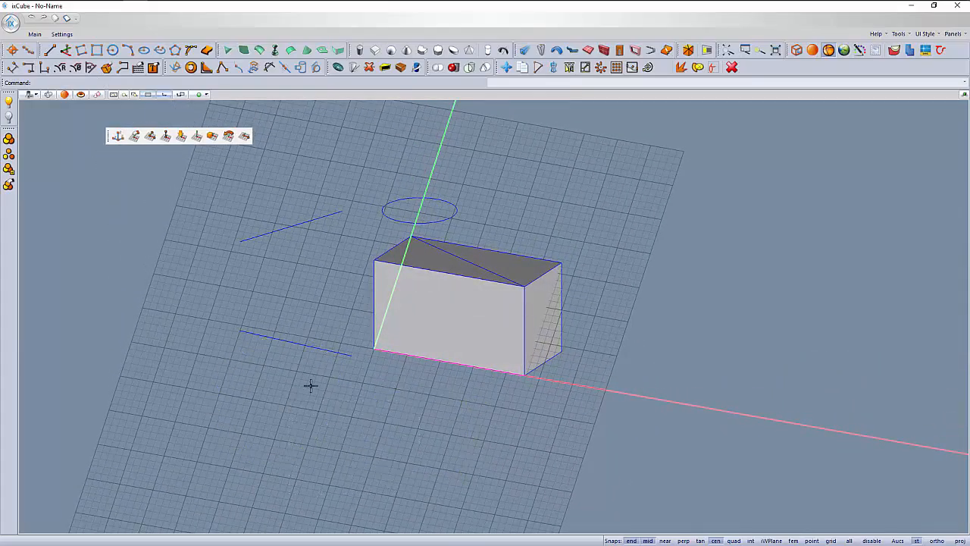
pyautogui.click(278, 337)
pyautogui.press('Delete')
pyautogui.click(286, 220)
pyautogui.press('Delete')
pyautogui.click(384, 215)
pyautogui.press('Delete')
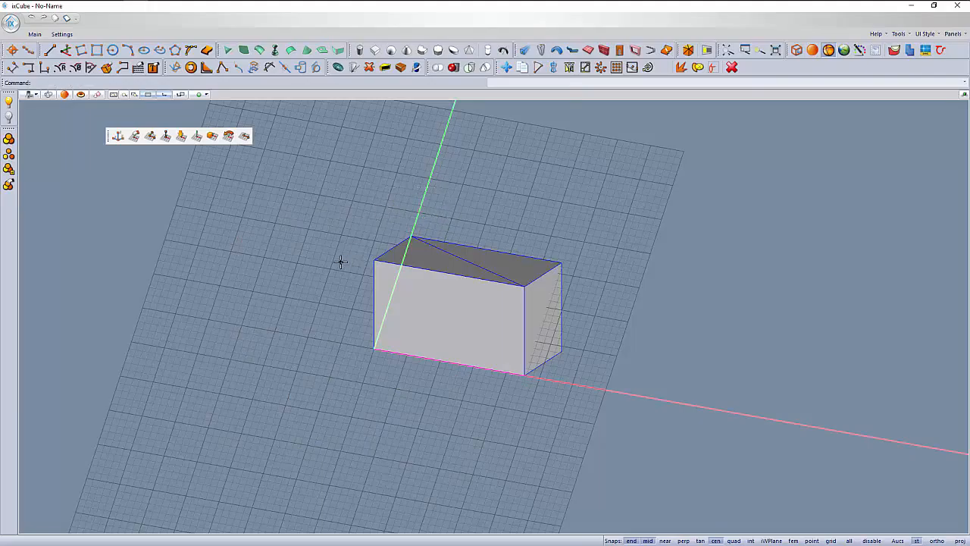
pyautogui.moveTo(340, 263); pyautogui.dragTo(445, 281, button='middle')
pyautogui.click(482, 276)
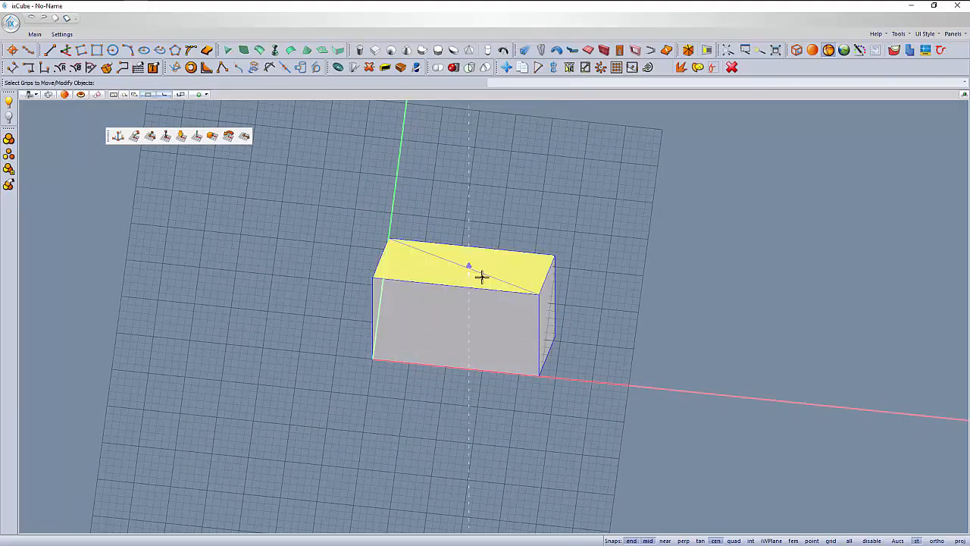
pyautogui.click(492, 216)
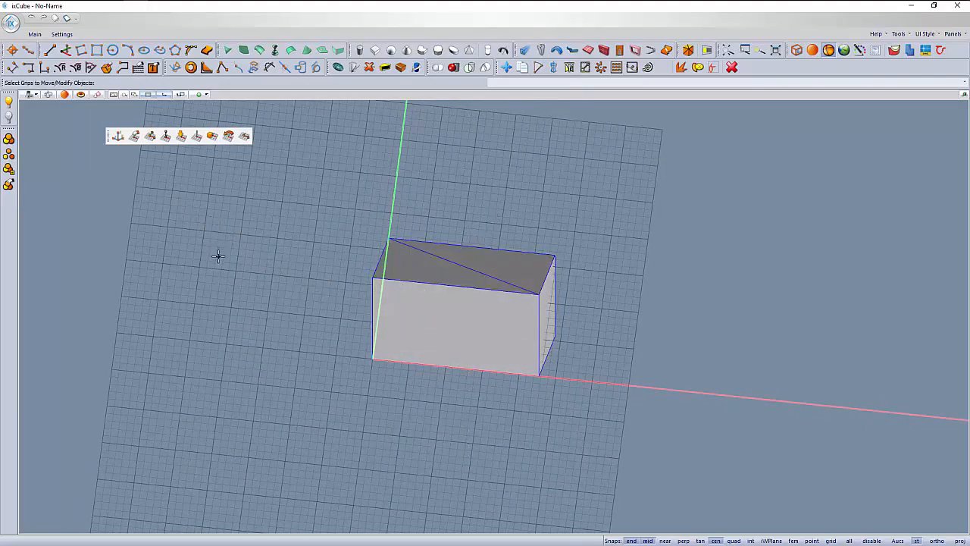
# Reset the UCS to the world origin and orientation.
pyautogui.click(118, 136)
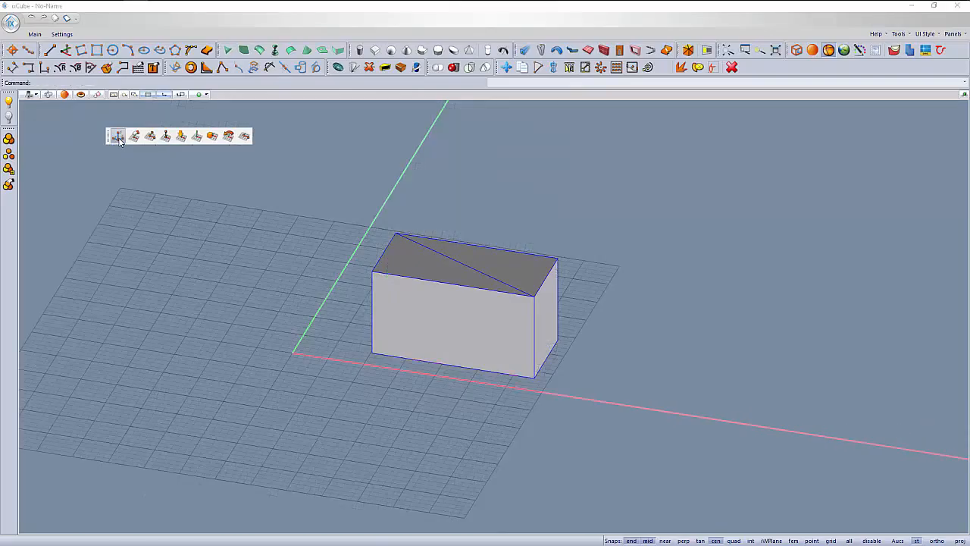
pyautogui.scroll(-1, 296, 303)
pyautogui.moveTo(323, 343); pyautogui.dragTo(389, 341, button='middle')
pyautogui.scroll(-3, 346, 303)
pyautogui.moveTo(346, 303); pyautogui.dragTo(338, 345, button='middle')
pyautogui.scroll(3, 338, 345)
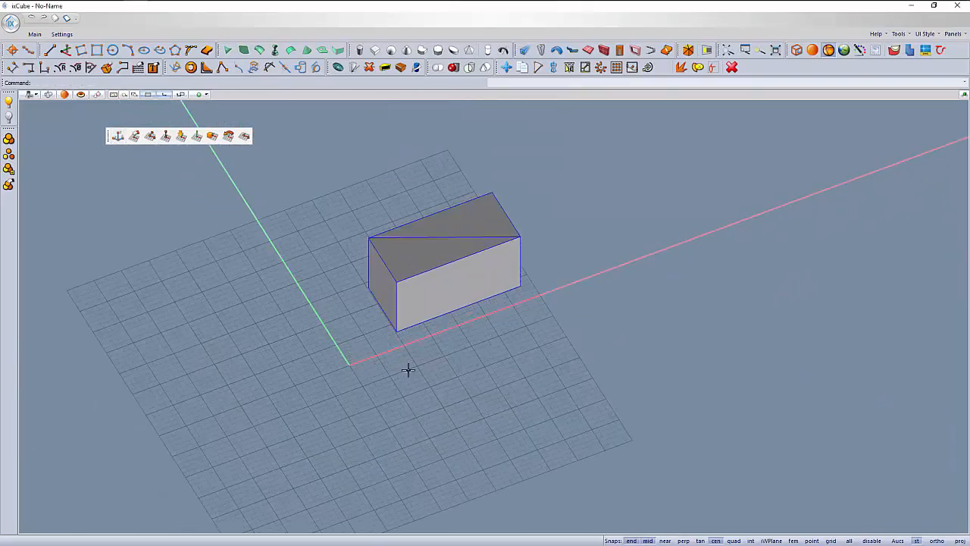
pyautogui.moveTo(407, 370); pyautogui.dragTo(368, 366, button='middle')
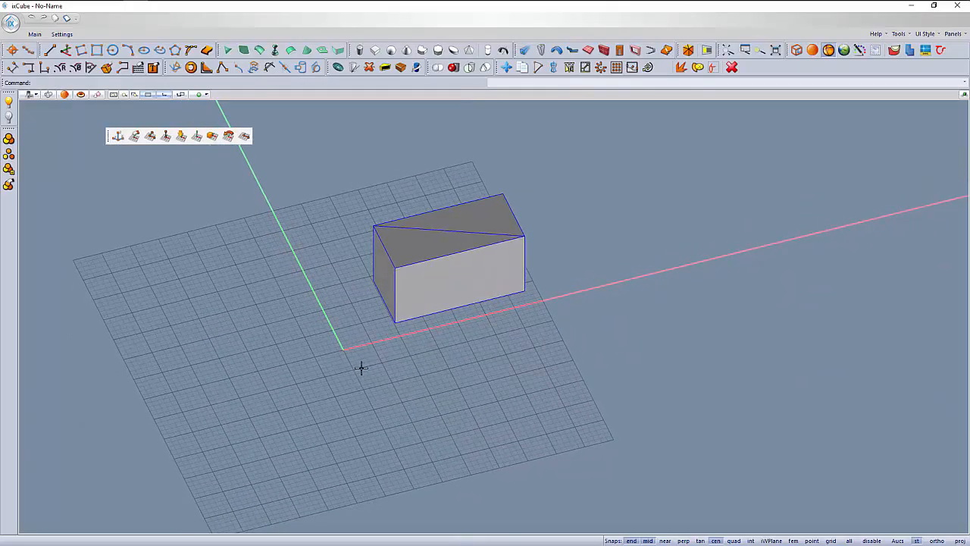
# Set the UCS normal to the box's upper front long edge, with its origin at one end corner and the direction toward the other.
pyautogui.click(166, 136)
pyautogui.moveTo(357, 278); pyautogui.dragTo(242, 280, button='middle')
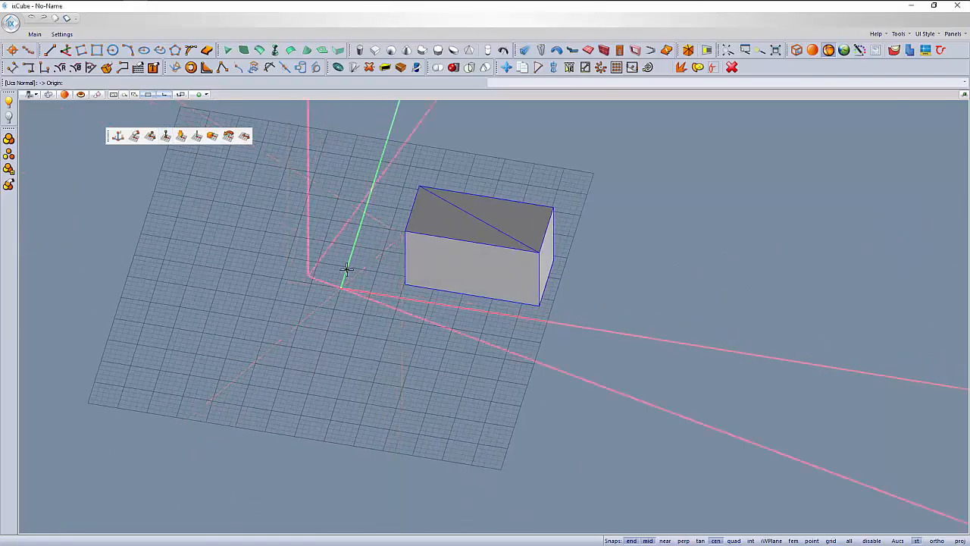
pyautogui.scroll(3, 416, 230)
pyautogui.click(400, 232)
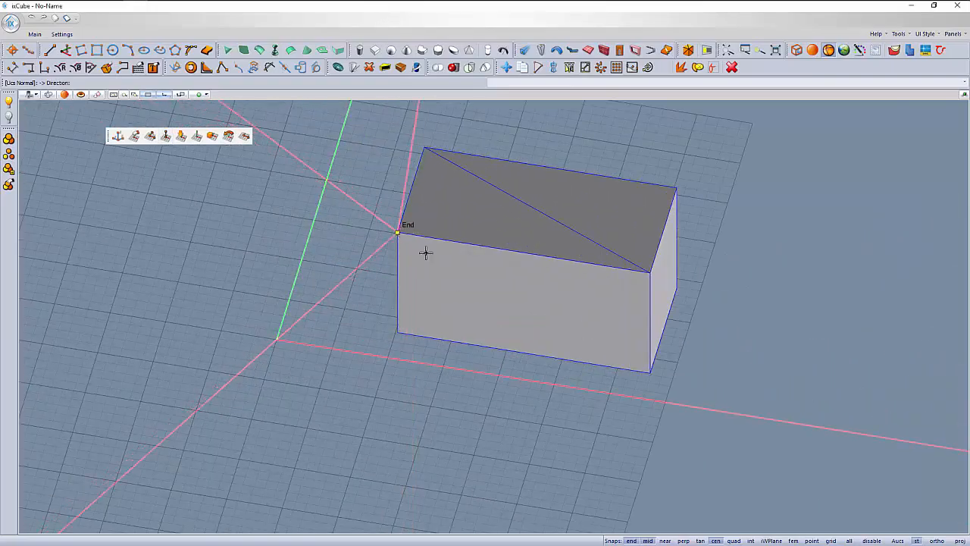
pyautogui.click(650, 273)
pyautogui.scroll(-5, 373, 301)
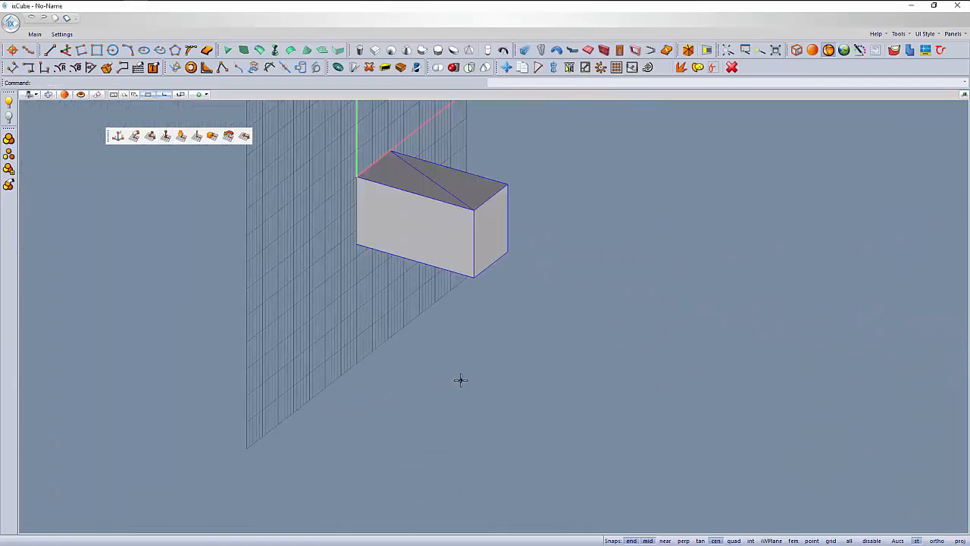
pyautogui.scroll(3, 375, 258)
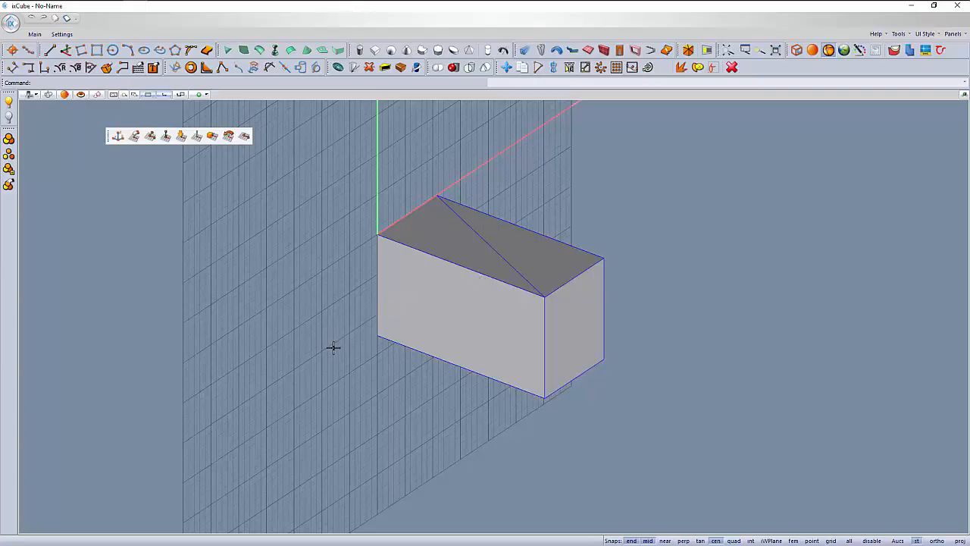
pyautogui.scroll(-1, 334, 348)
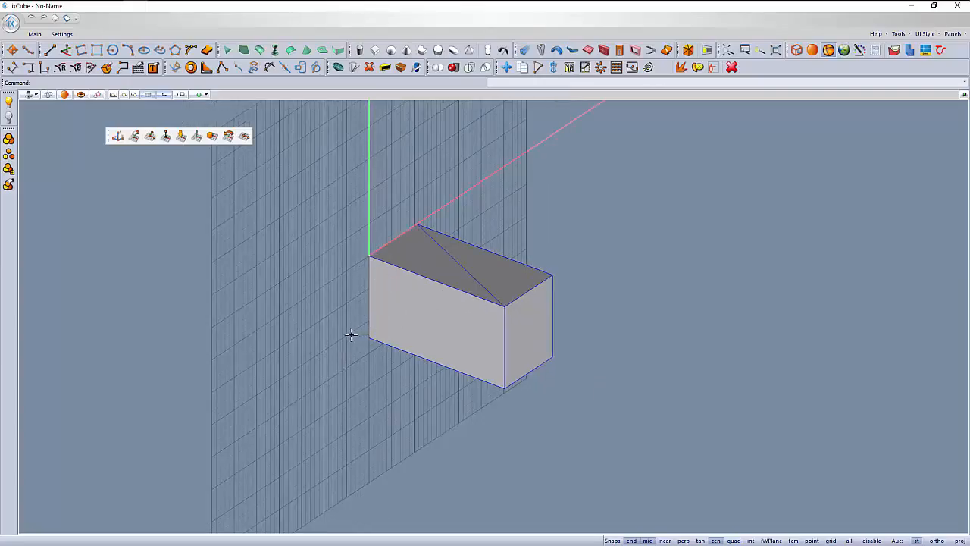
pyautogui.scroll(-1, 356, 335)
pyautogui.scroll(1, 378, 302)
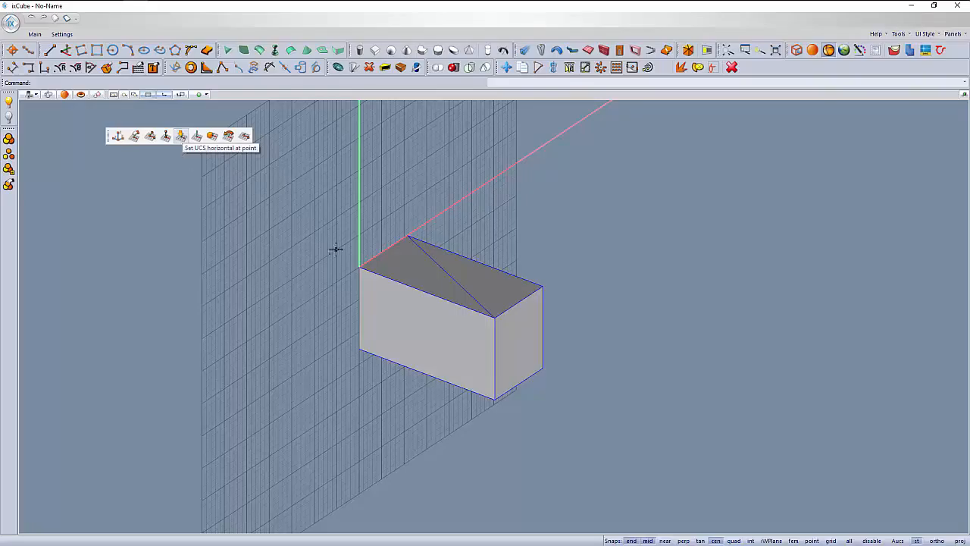
pyautogui.scroll(-2, 424, 259)
pyautogui.scroll(1, 394, 233)
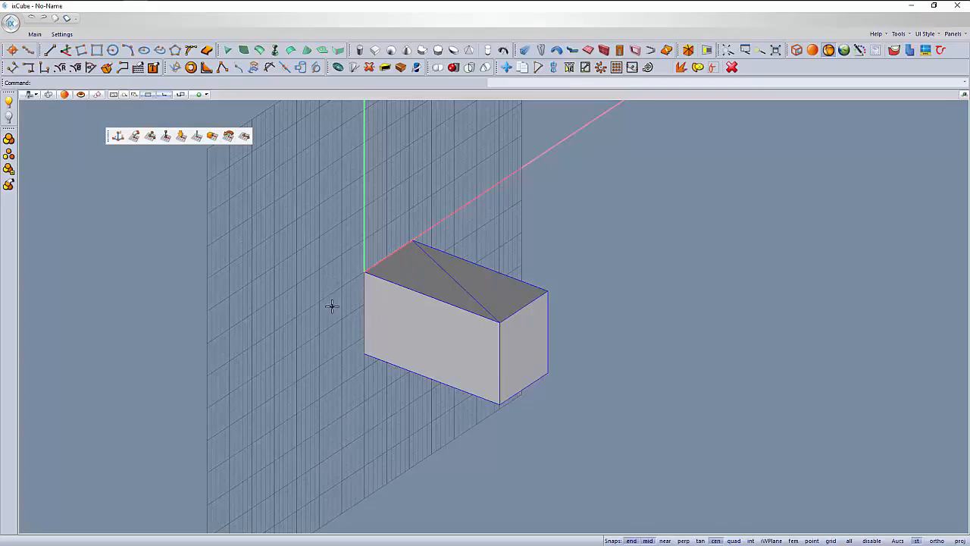
# Set the UCS horizontal at the midpoint of the vertical corner edge at the near end of the box's front face.
pyautogui.click(181, 137)
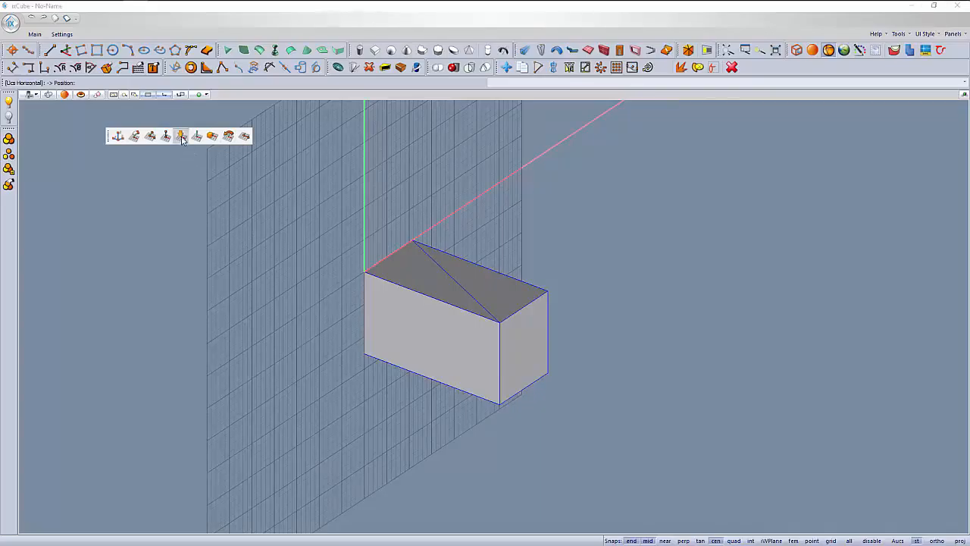
pyautogui.click(365, 311)
pyautogui.scroll(-1, 343, 354)
pyautogui.moveTo(342, 355); pyautogui.dragTo(542, 370, button='middle')
pyautogui.scroll(2, 473, 396)
pyautogui.scroll(-2, 359, 341)
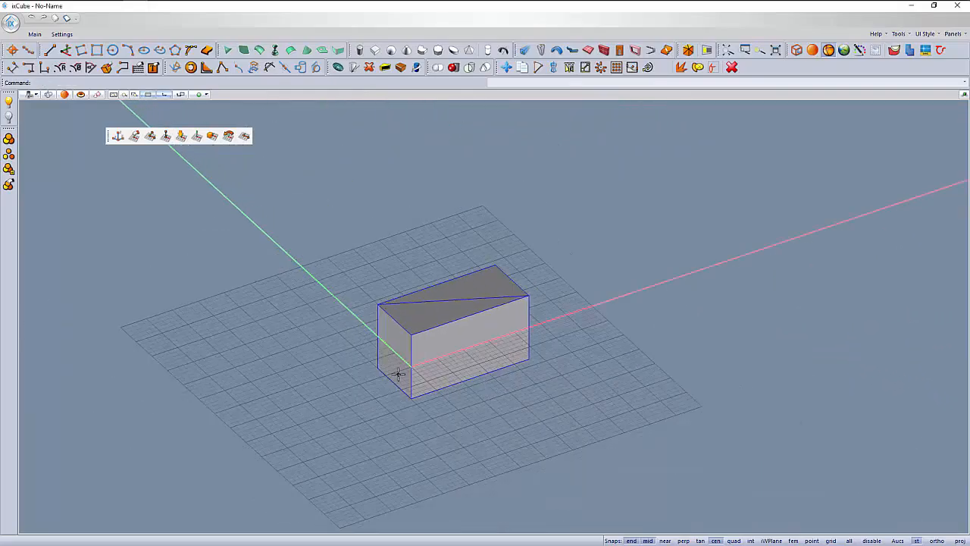
pyautogui.scroll(2, 438, 394)
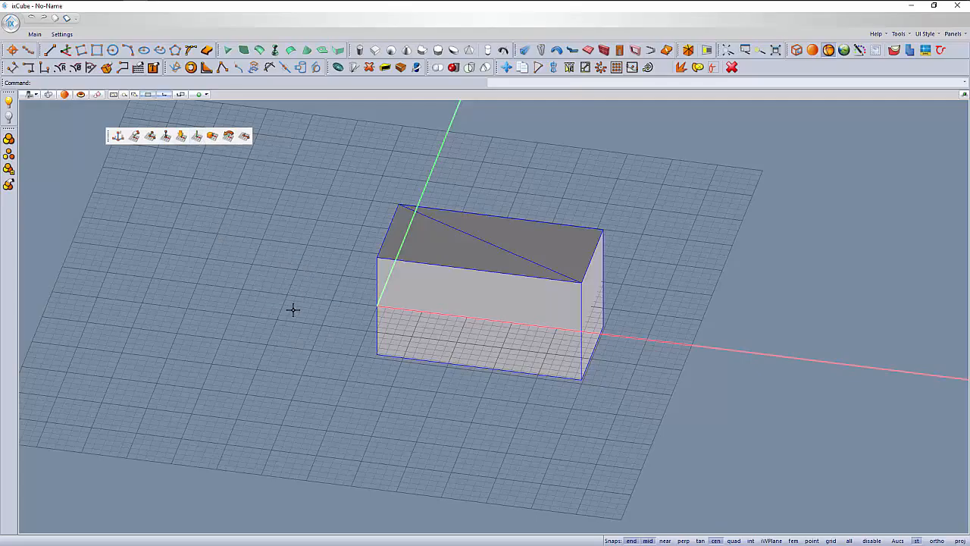
# Set a vertical UCS with its origin at that corner edge's midpoint and its X axis through the front face's far upper corner.
pyautogui.click(196, 136)
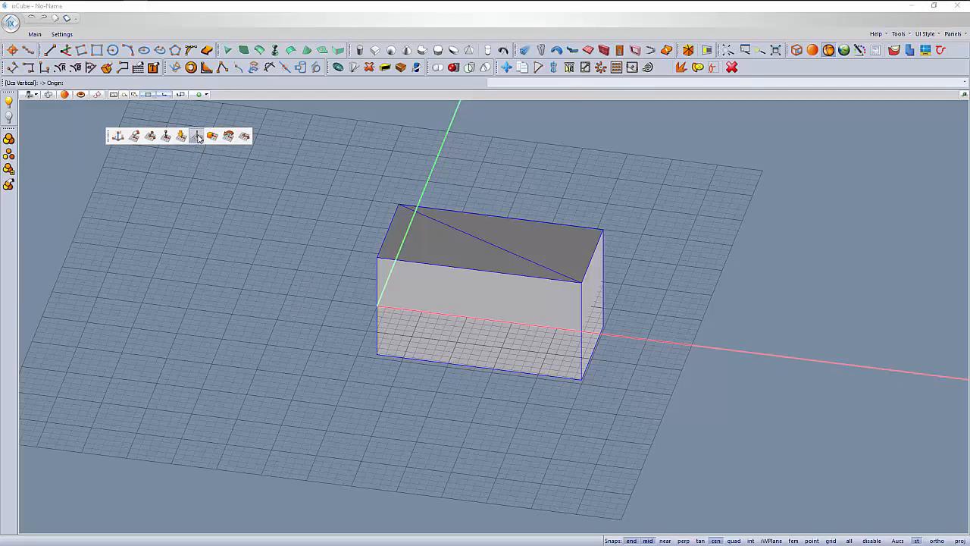
pyautogui.click(377, 258)
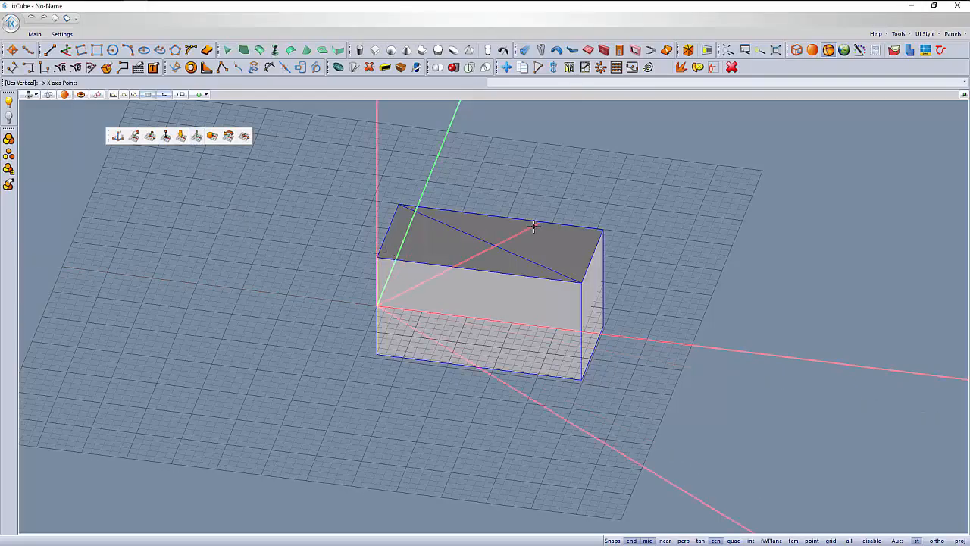
pyautogui.click(601, 229)
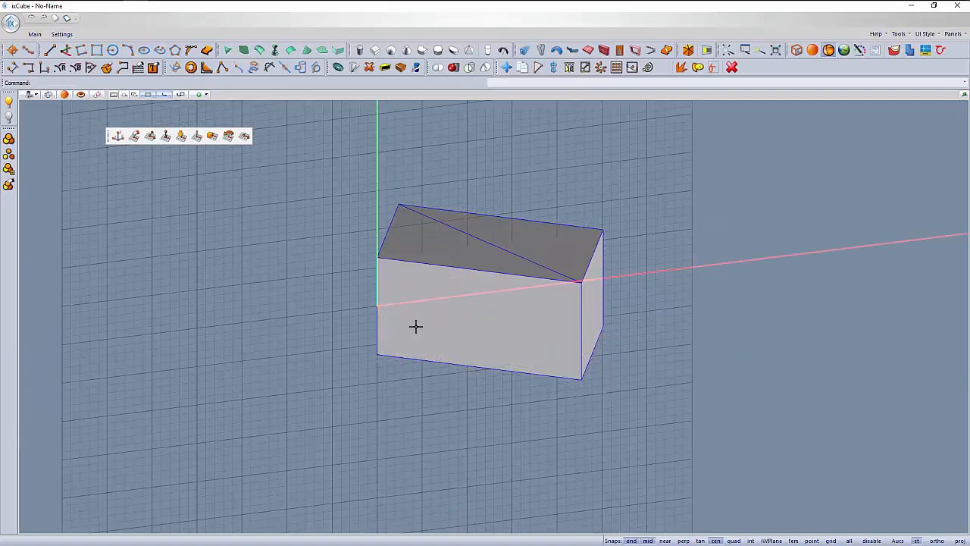
# Reset the UCS to the world origin and orientation.
pyautogui.moveTo(416, 326); pyautogui.dragTo(527, 309, button='middle')
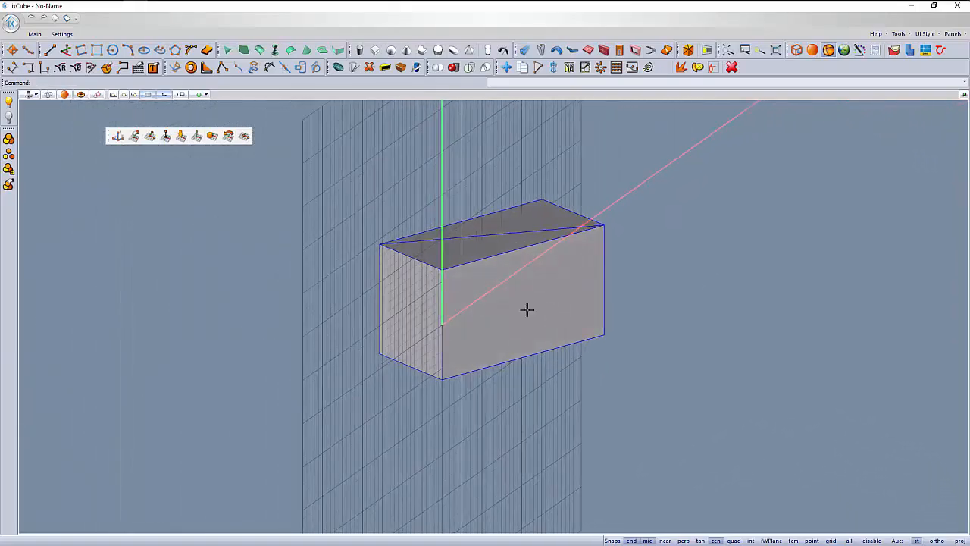
pyautogui.scroll(-2, 456, 307)
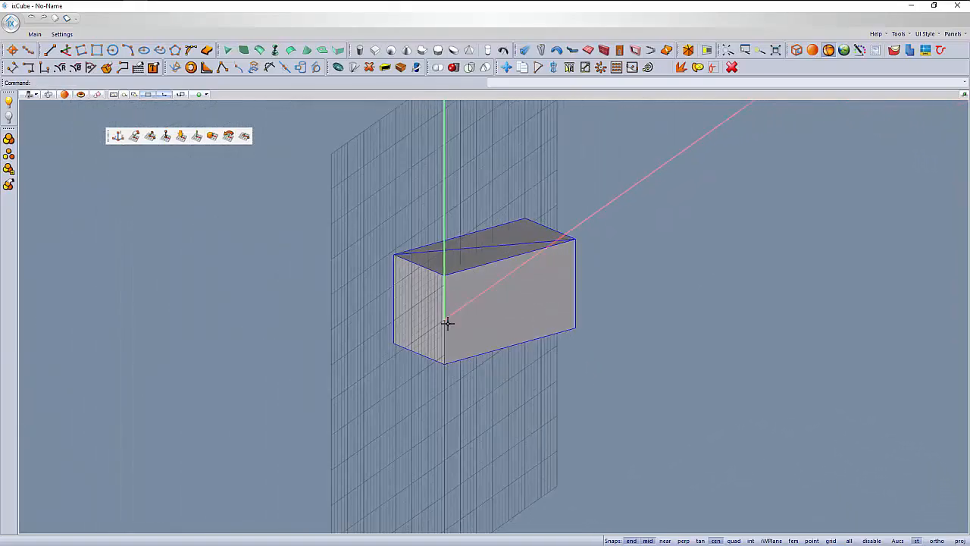
pyautogui.moveTo(447, 323); pyautogui.dragTo(402, 340, button='middle')
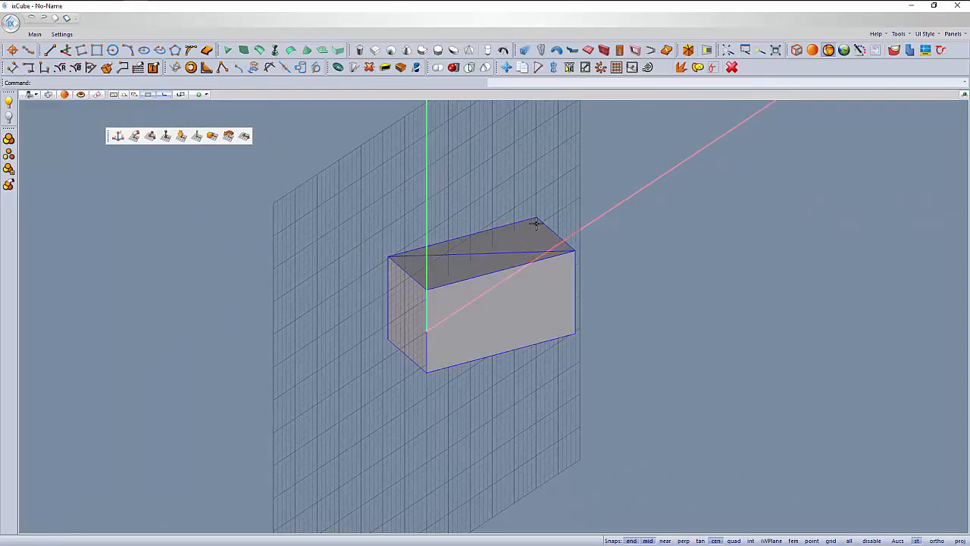
pyautogui.moveTo(461, 313); pyautogui.dragTo(419, 328, button='middle')
pyautogui.click(118, 137)
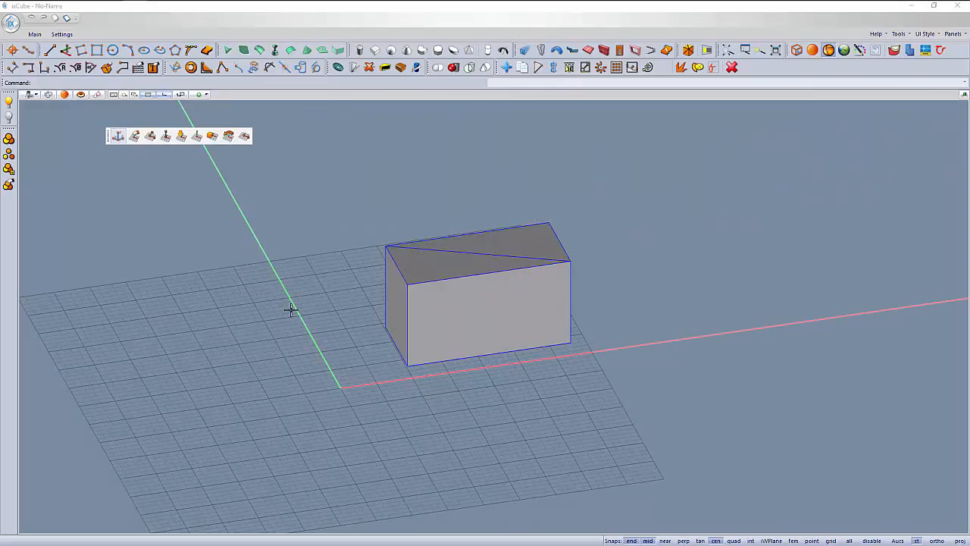
pyautogui.moveTo(311, 322); pyautogui.dragTo(309, 341, button='middle')
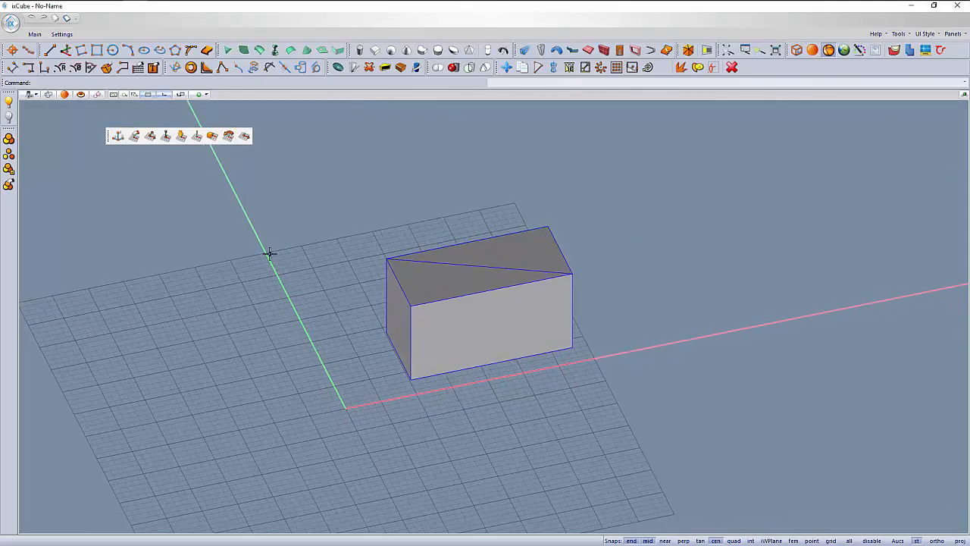
# Set the UCS on the box's front face, with its origin at the lower near corner and X along the bottom edge.
pyautogui.click(211, 136)
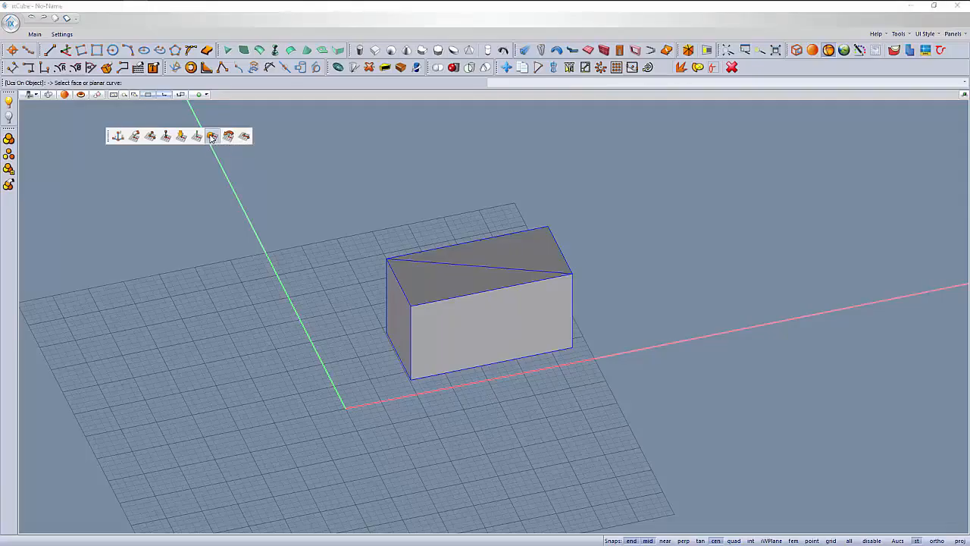
pyautogui.click(462, 344)
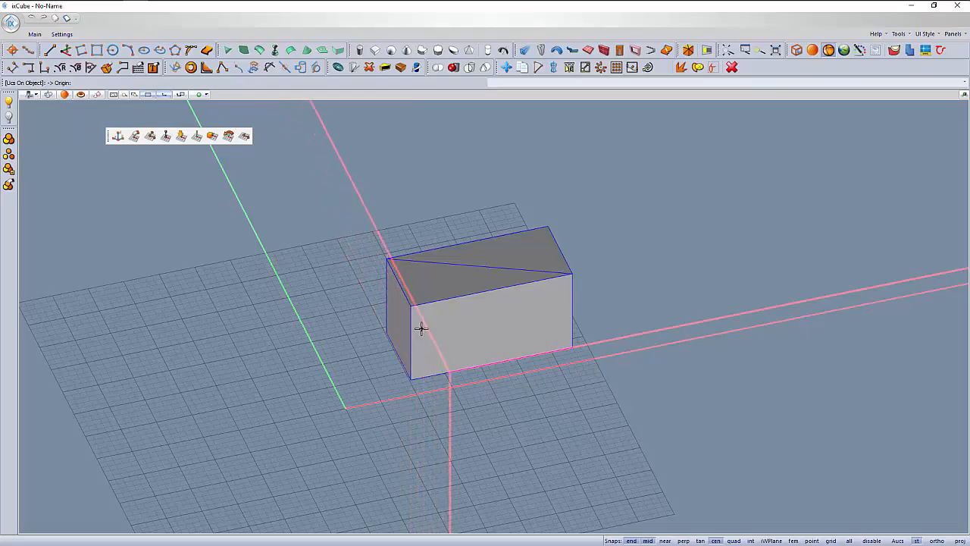
pyautogui.click(410, 381)
pyautogui.click(573, 348)
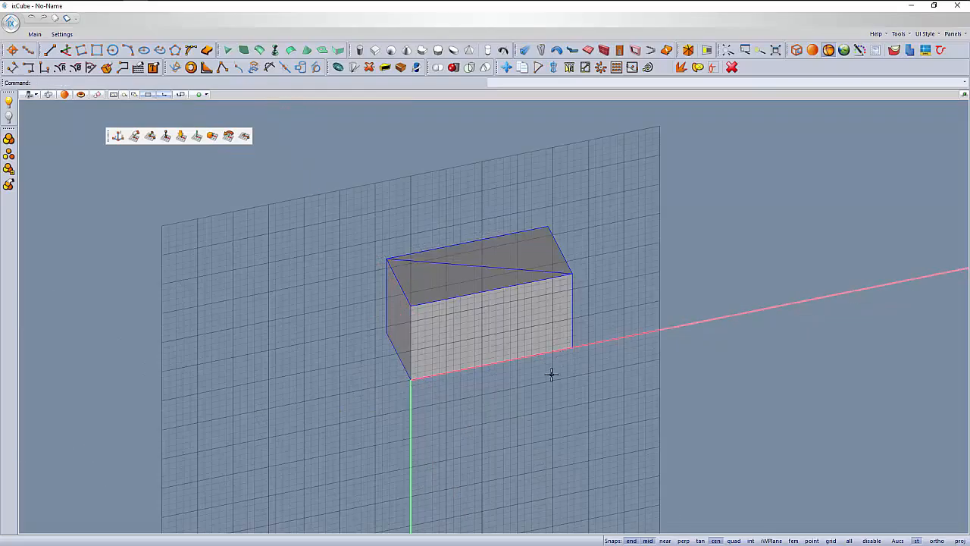
# Examine the UCS at the front face's lower corner from several distances, checking the directions of its X and Y axes.
pyautogui.moveTo(470, 395); pyautogui.dragTo(418, 349, button='middle')
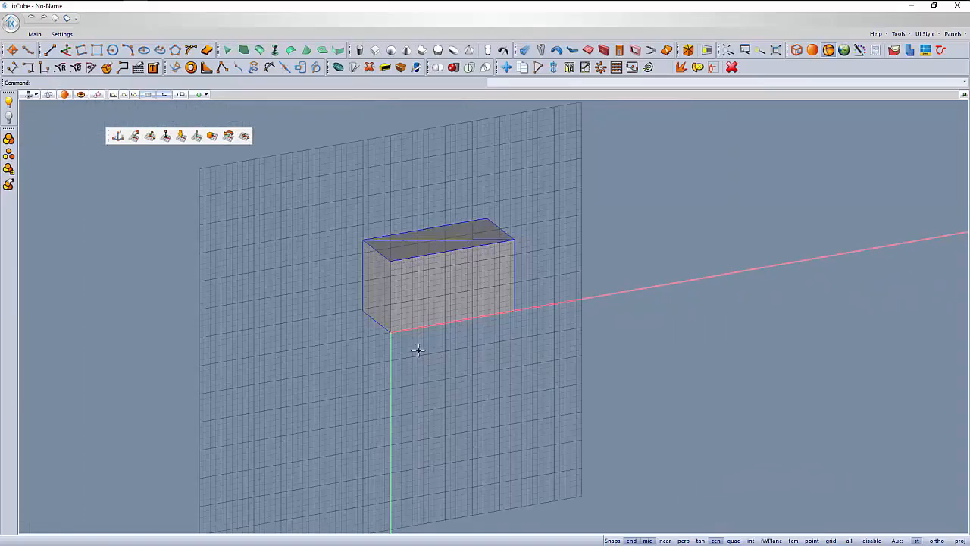
pyautogui.scroll(-3, 404, 329)
pyautogui.scroll(5, 407, 332)
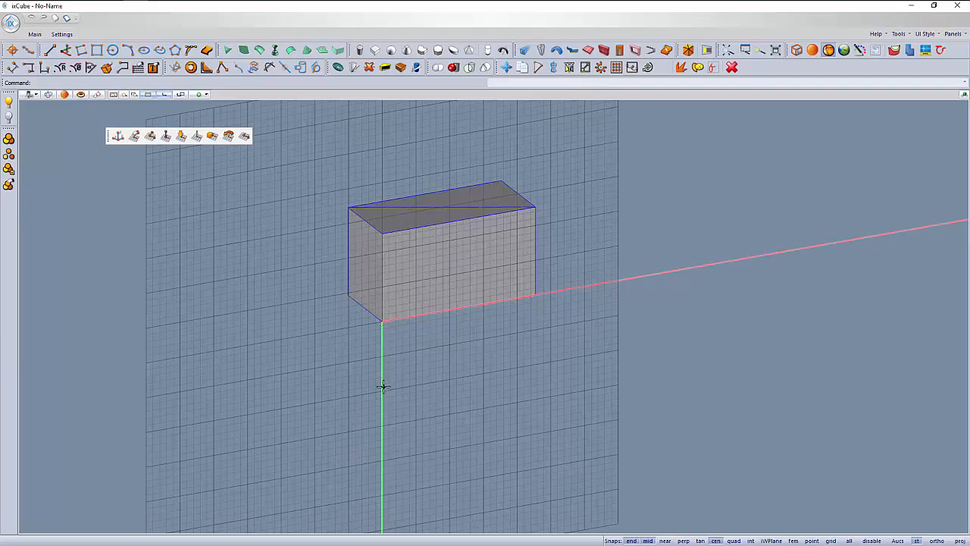
pyautogui.scroll(2, 391, 327)
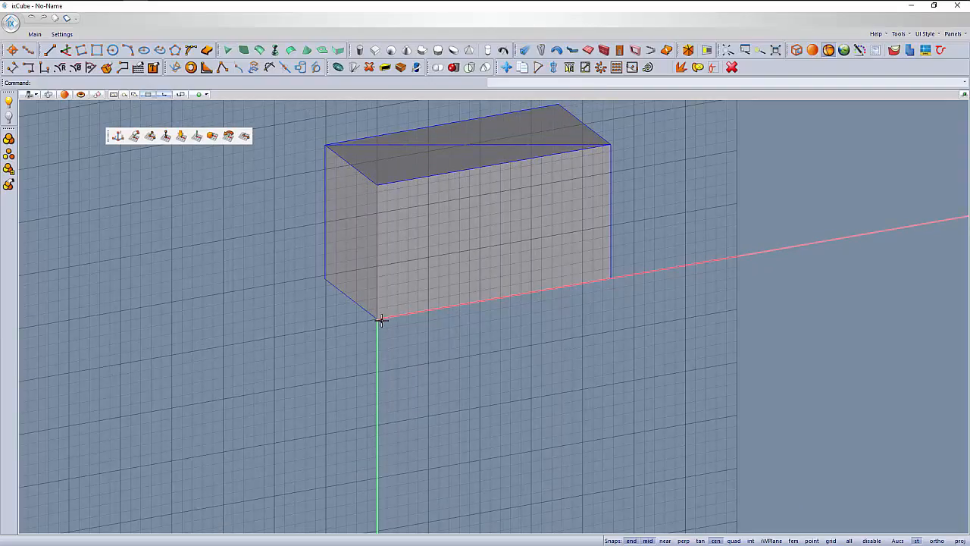
pyautogui.moveTo(413, 353); pyautogui.dragTo(393, 347, button='middle')
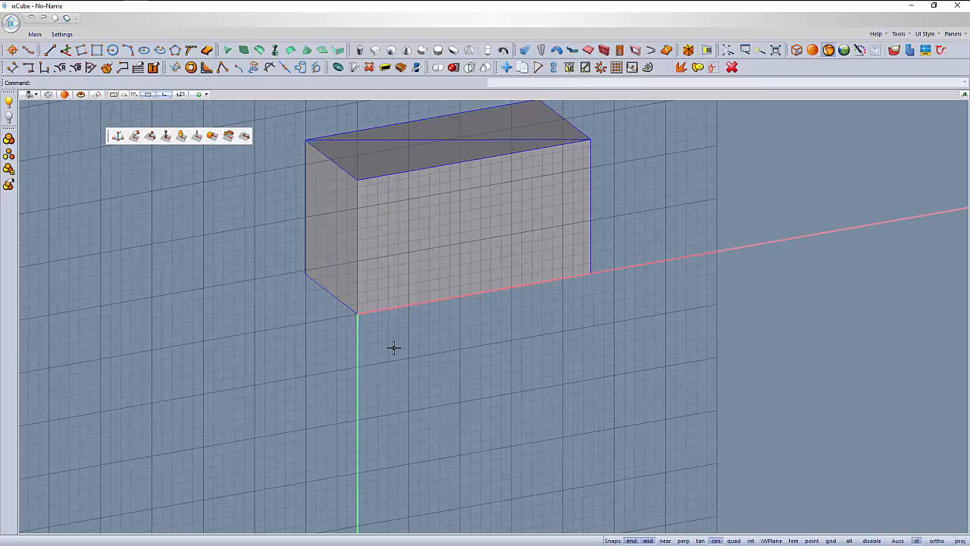
pyautogui.scroll(1, 393, 347)
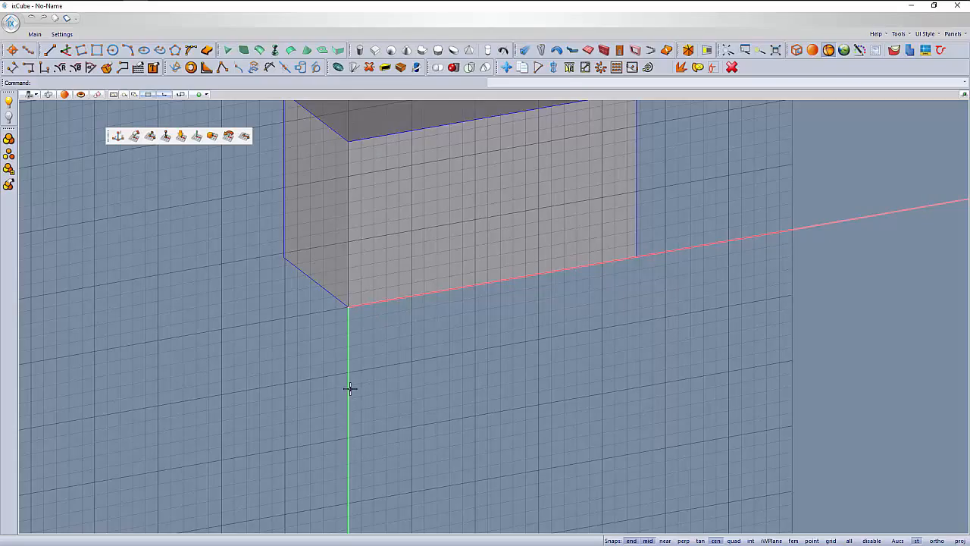
pyautogui.scroll(-3, 347, 325)
pyautogui.scroll(3, 343, 357)
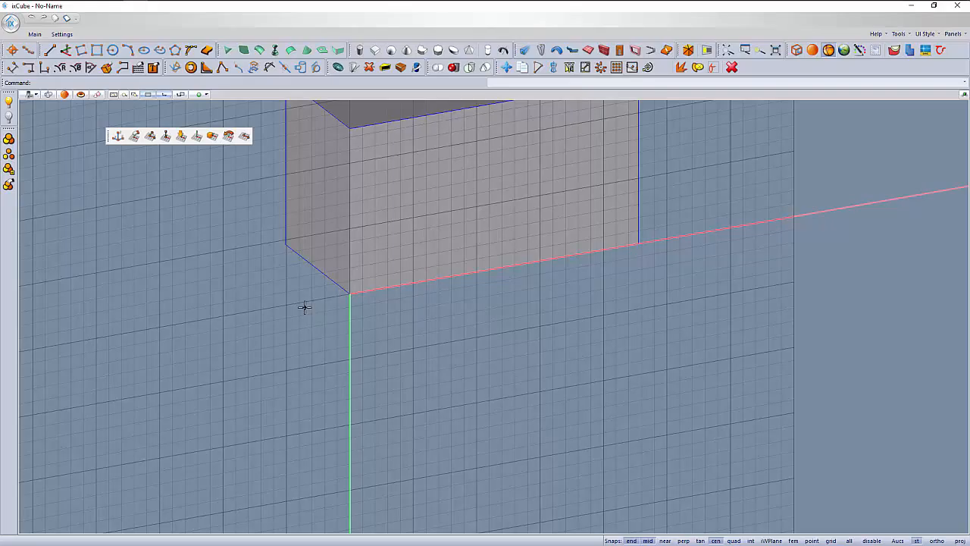
# Flip the UCS so its Y axis points upward along the front face's near vertical edge.
pyautogui.click(230, 139)
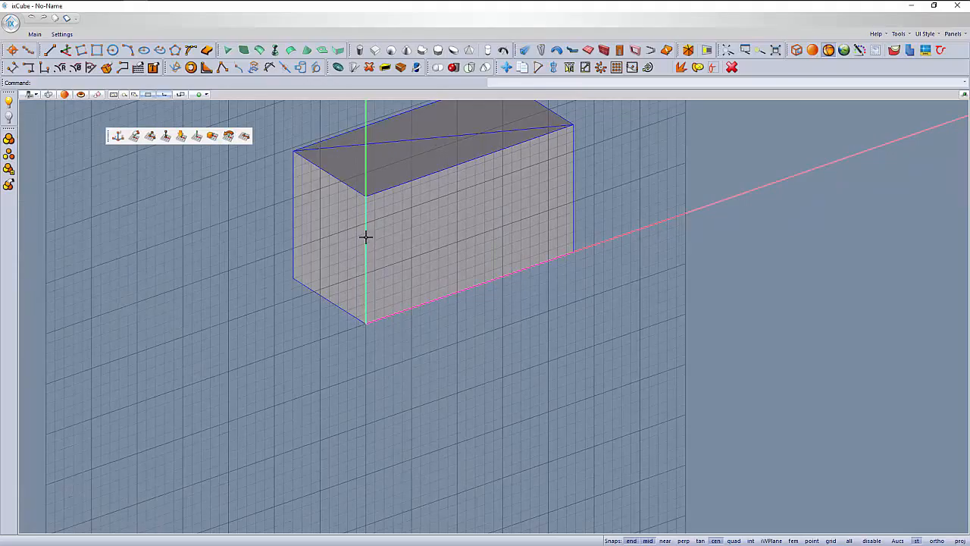
pyautogui.scroll(2, 362, 266)
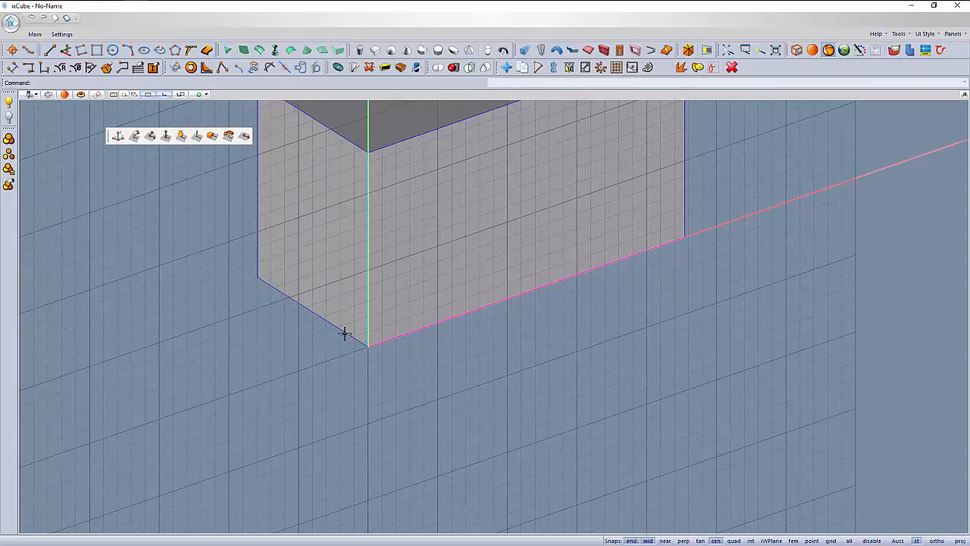
pyautogui.scroll(-3, 342, 361)
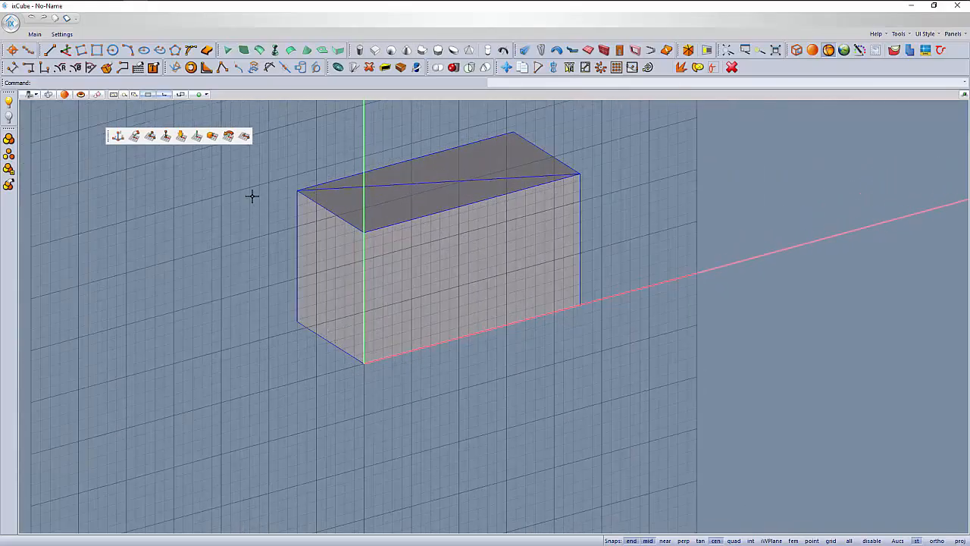
pyautogui.click(229, 139)
pyautogui.click(229, 139)
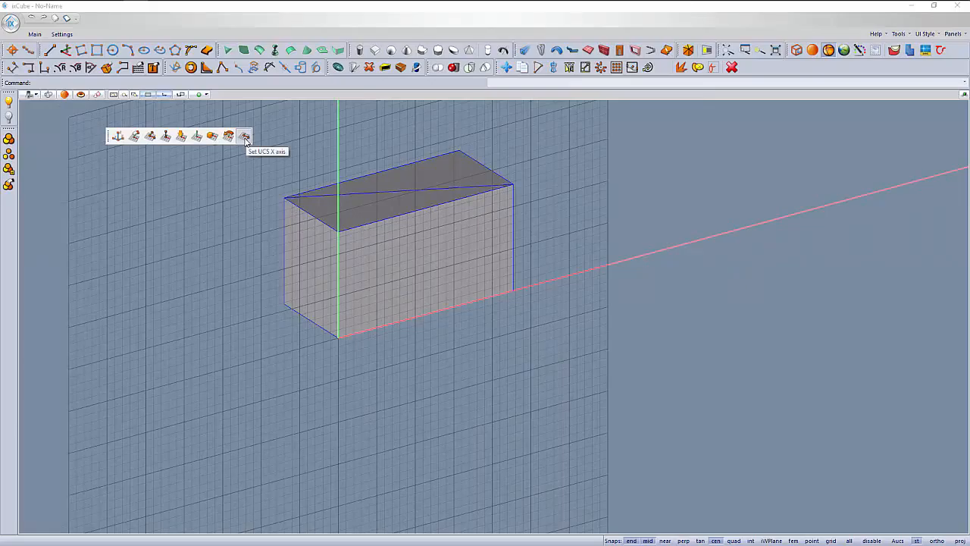
# Set the UCS X axis along the front face's diagonal, through its far upper corner.
pyautogui.click(245, 138)
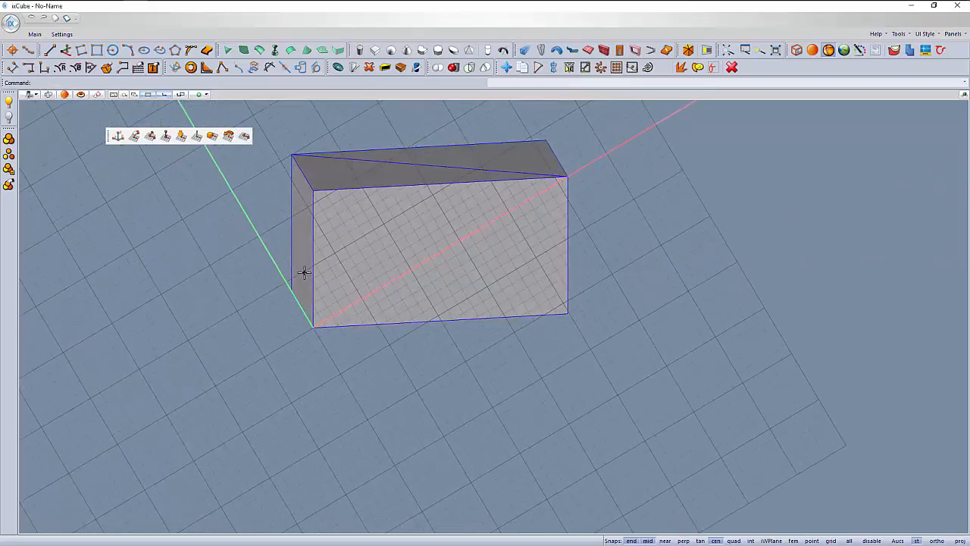
pyautogui.moveTo(304, 274); pyautogui.dragTo(345, 286, button='middle')
pyautogui.scroll(-2, 319, 297)
pyautogui.scroll(1, 317, 272)
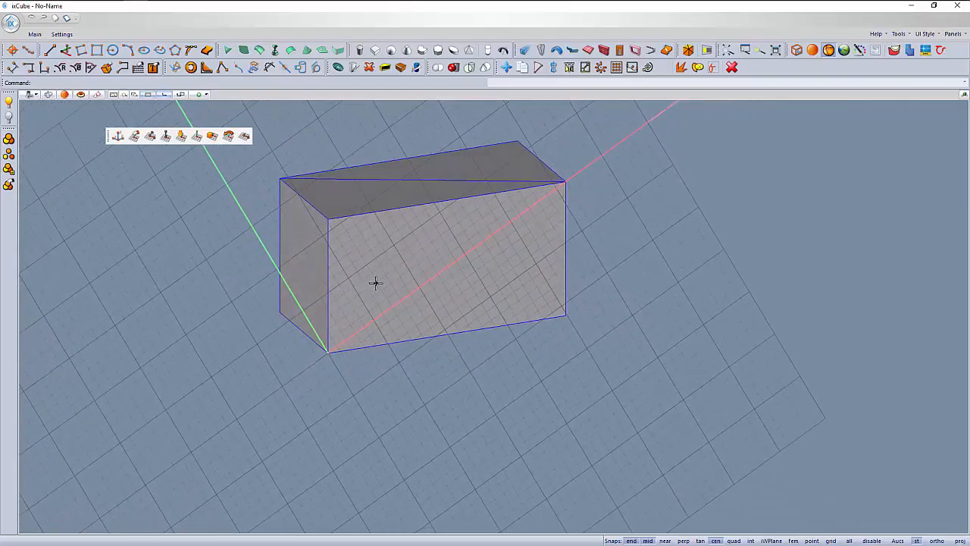
# Draw a rectangle with the Center Vertex option on the rotated UCS plane, beside the box.
pyautogui.click(97, 50)
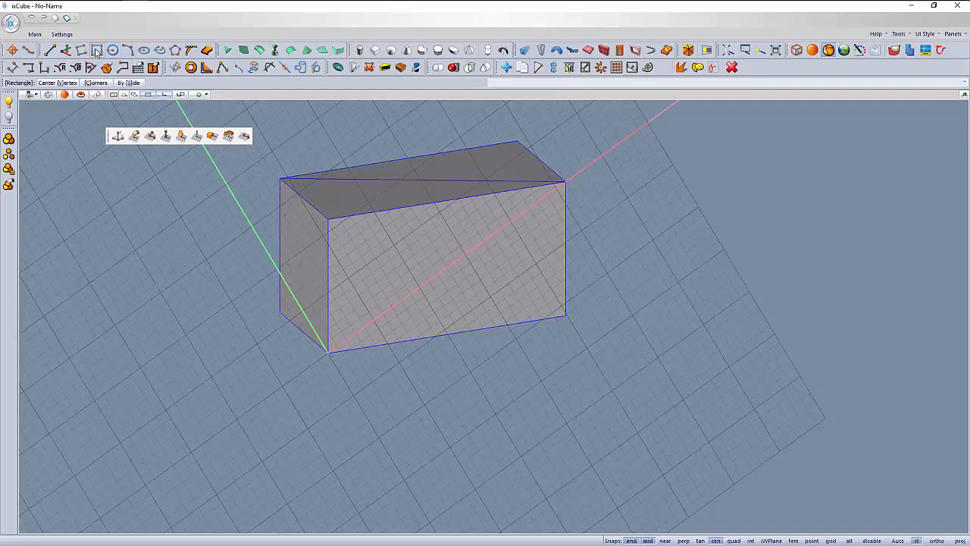
pyautogui.click(60, 83)
pyautogui.scroll(-2, 298, 329)
pyautogui.click(215, 271)
pyautogui.click(201, 317)
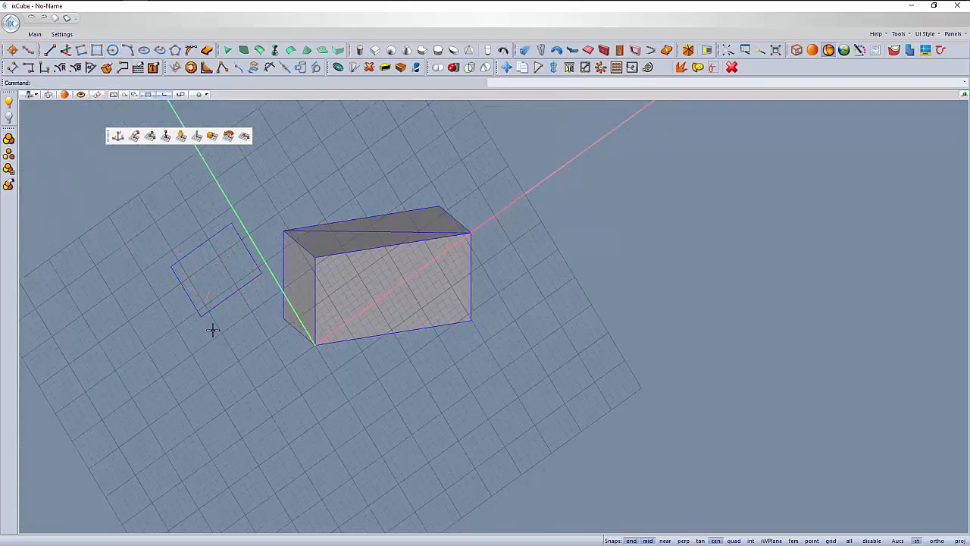
pyautogui.moveTo(212, 329); pyautogui.dragTo(288, 332, button='middle')
pyautogui.moveTo(413, 301); pyautogui.dragTo(310, 263, button='middle')
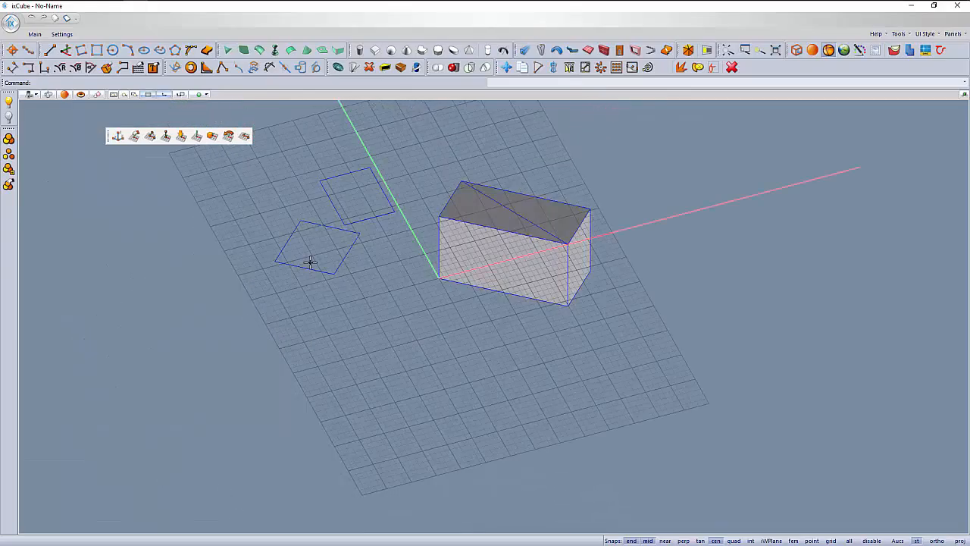